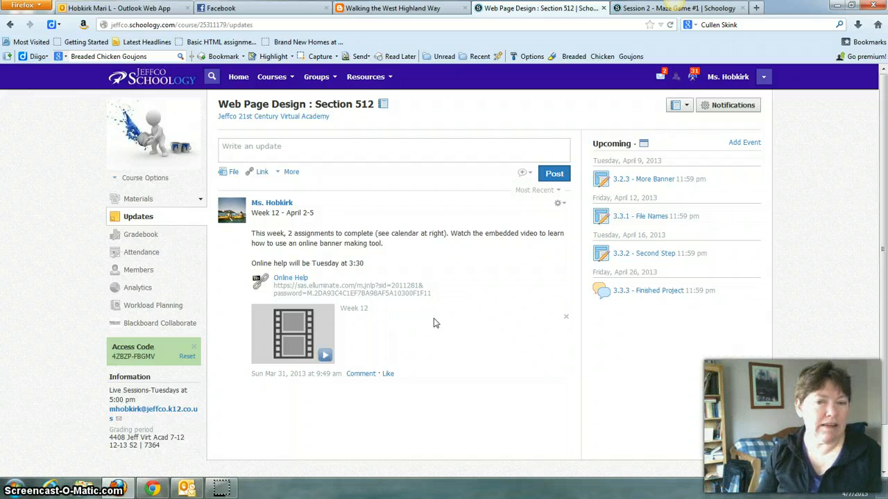
Open Session 3 - Putting it all together in the Unit 3 course materials and go through its overview to the First Steps page.
click(137, 201)
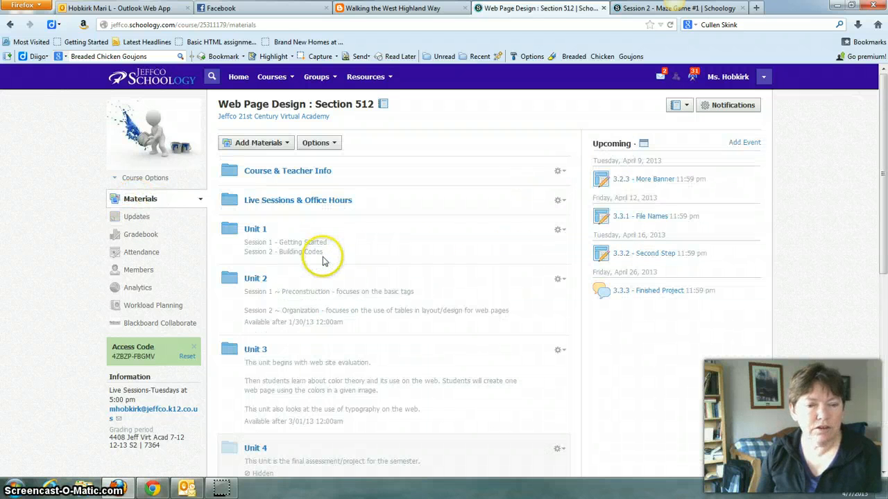
click(256, 349)
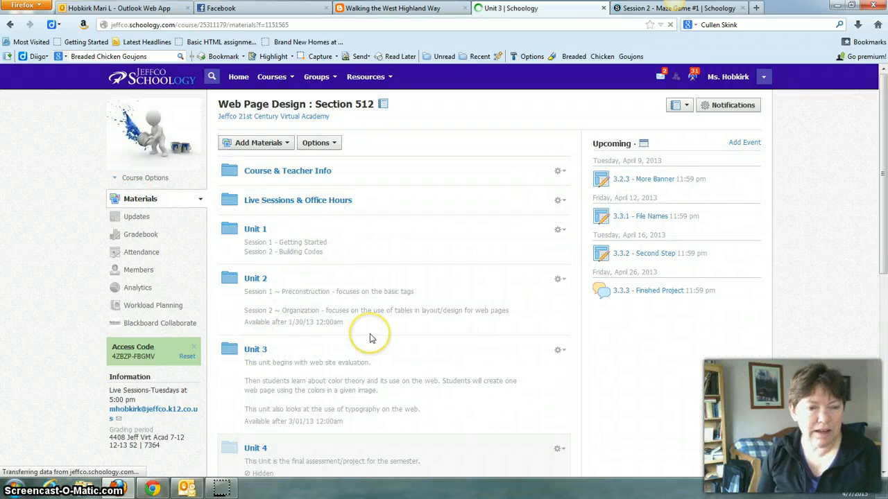
click(320, 258)
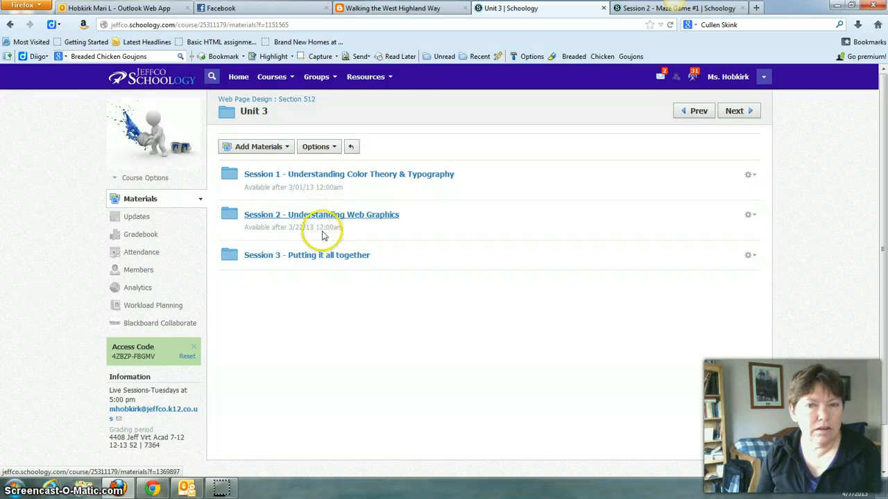
click(325, 257)
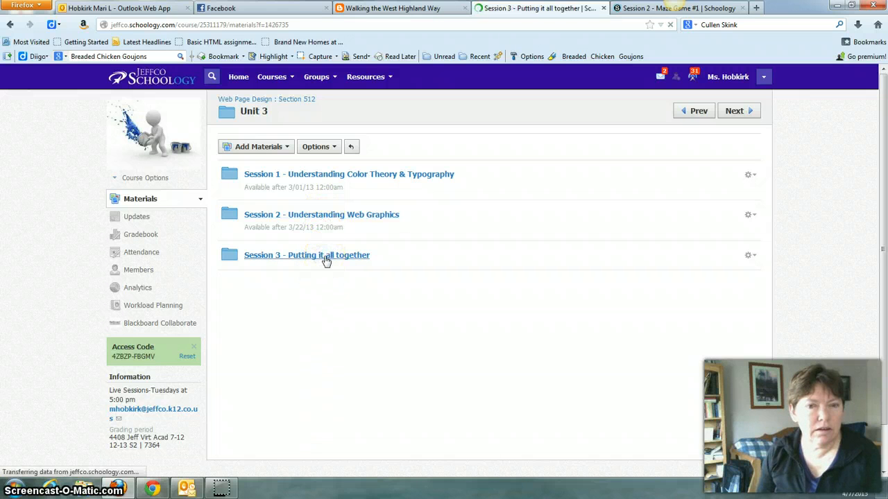
click(298, 177)
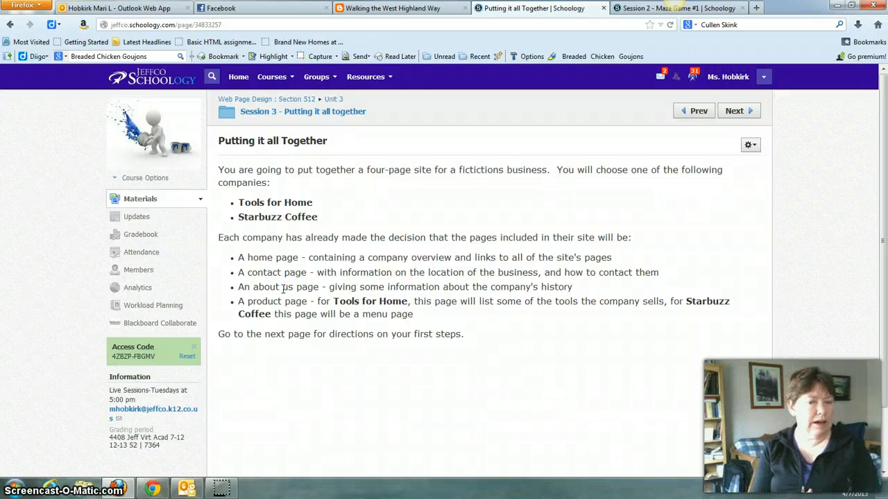
click(734, 109)
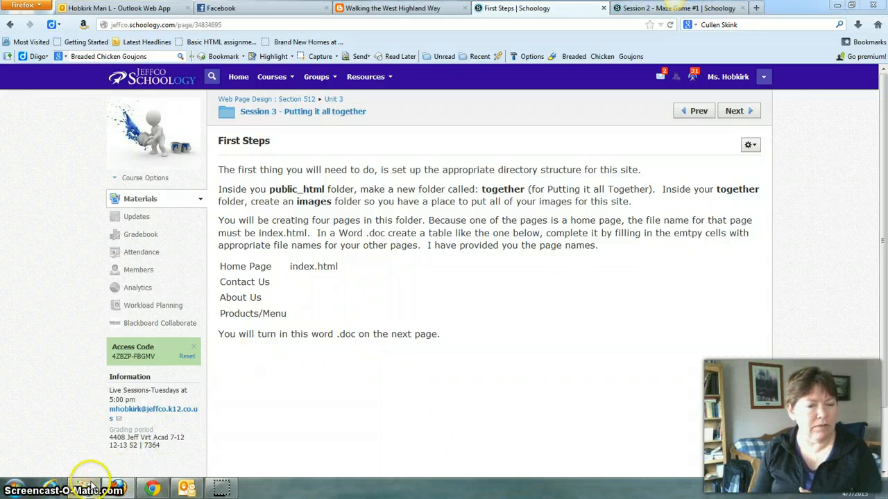
Switch to Windows Explorer and open the public_html folder under Documents, VirtualAcademy, Spring 2013, WebDesign, MS.
click(86, 487)
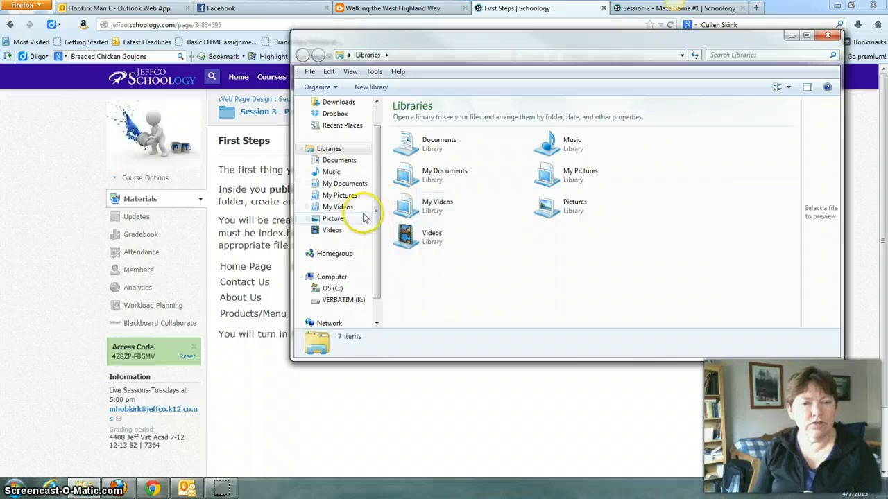
click(343, 163)
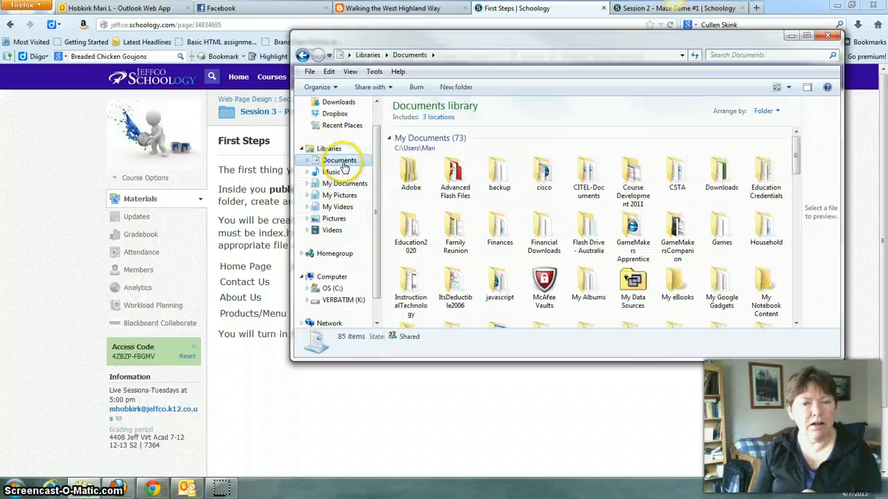
drag(796, 169, 796, 227)
double_click(589, 199)
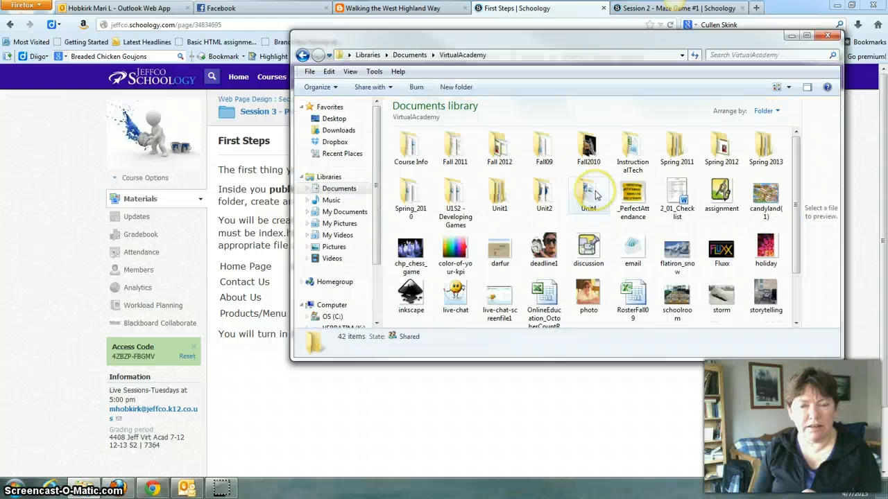
double_click(765, 138)
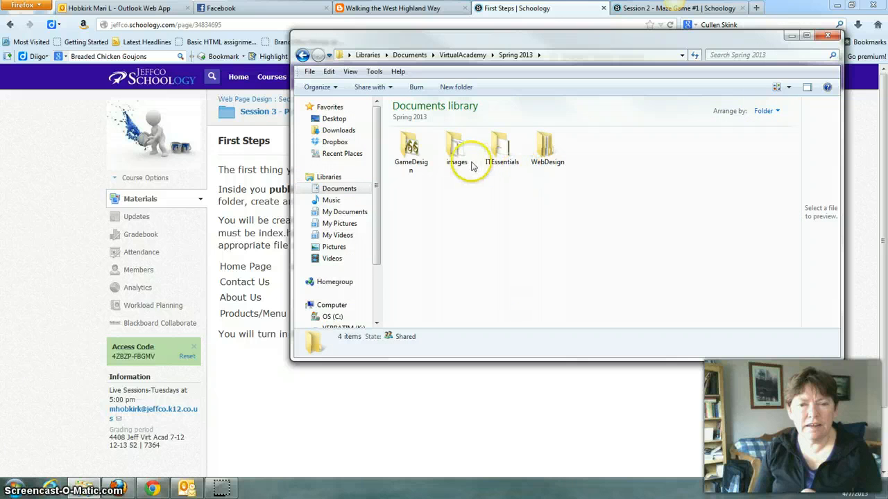
double_click(548, 148)
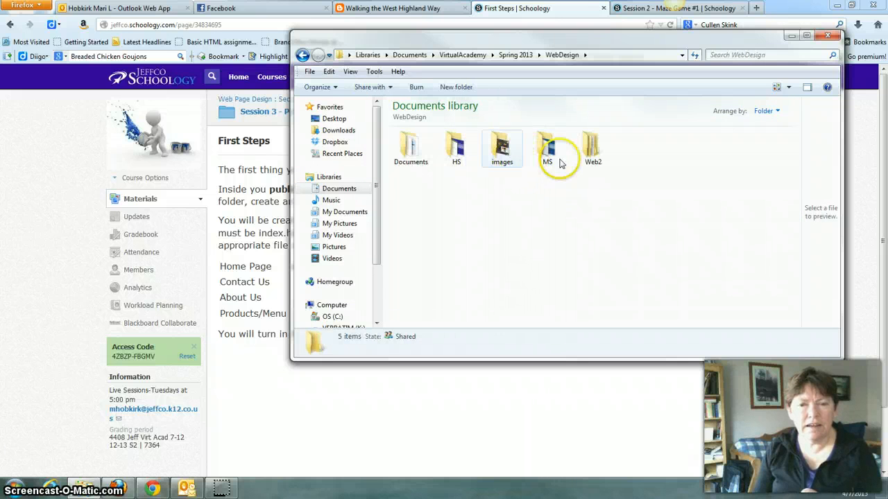
double_click(548, 148)
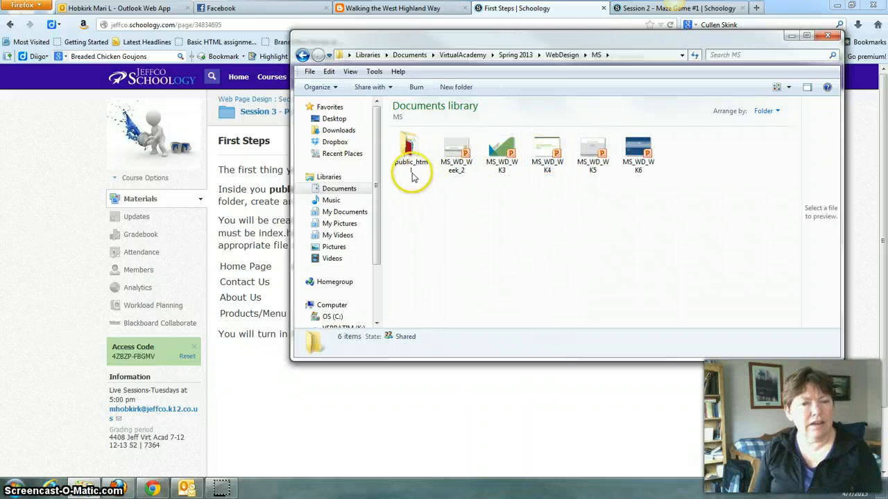
double_click(411, 173)
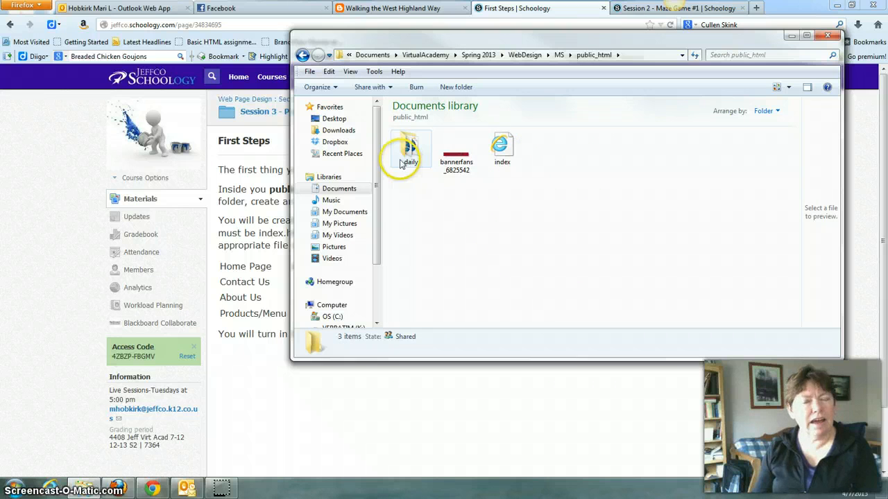
Create a new folder named together inside the public_html folder.
right_click(466, 233)
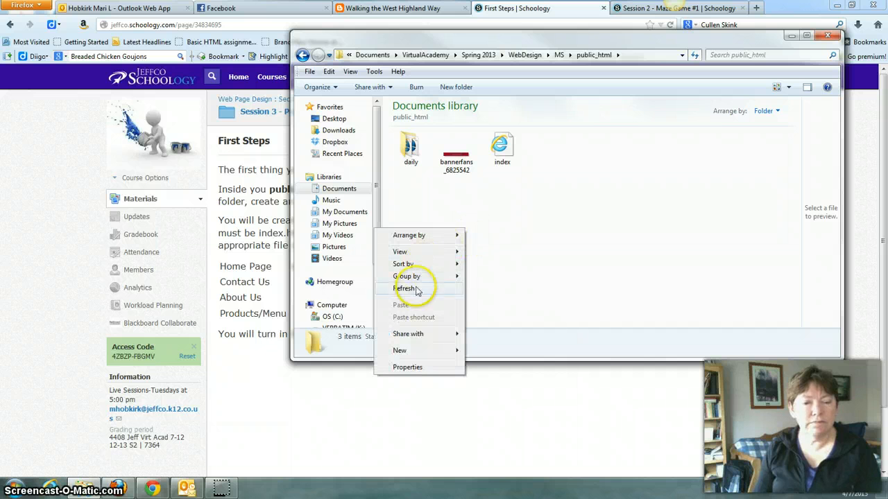
mouse_move(409, 351)
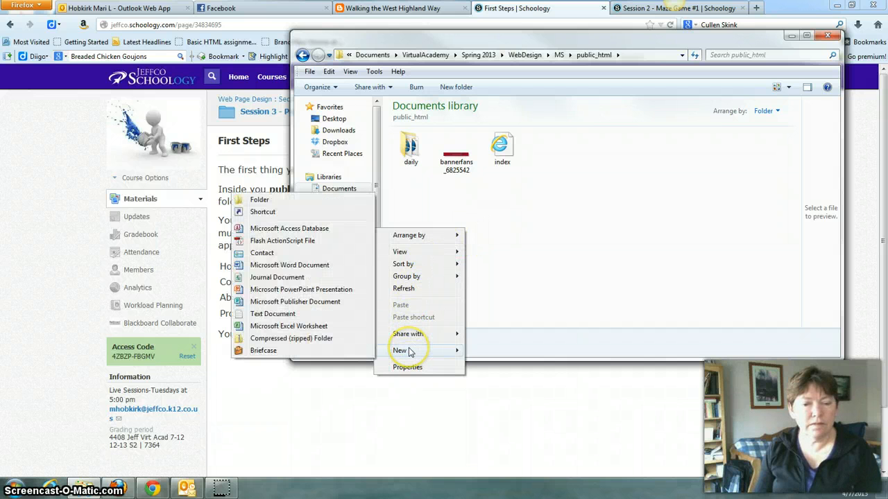
click(263, 198)
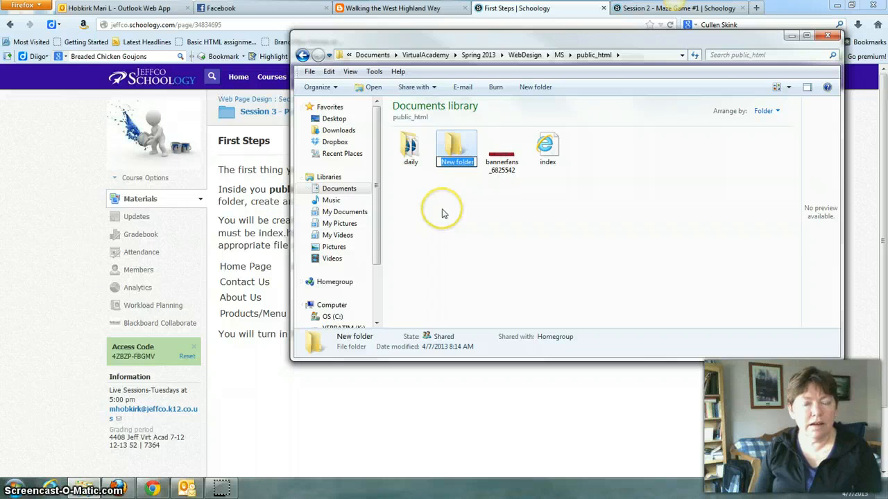
text(to)
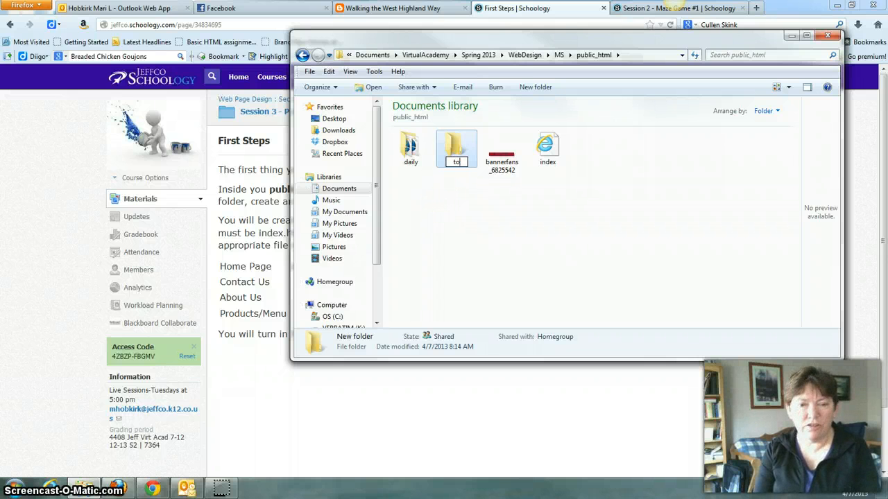
text(g)
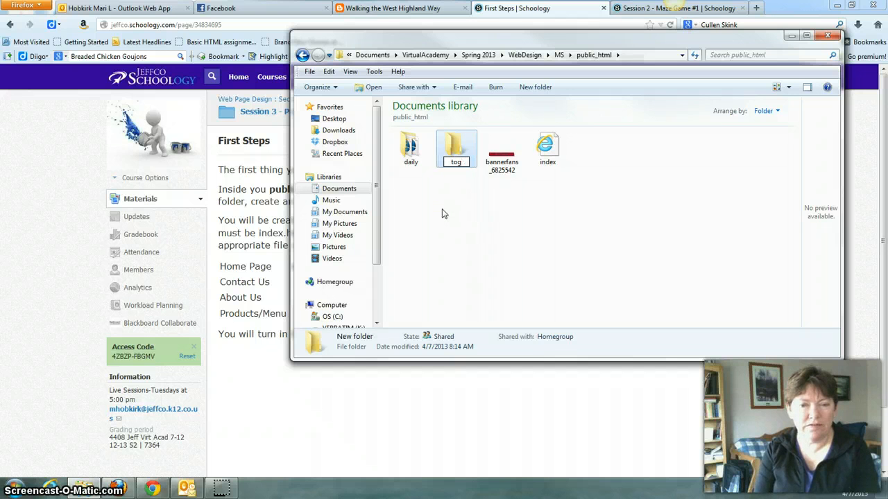
text(ether)
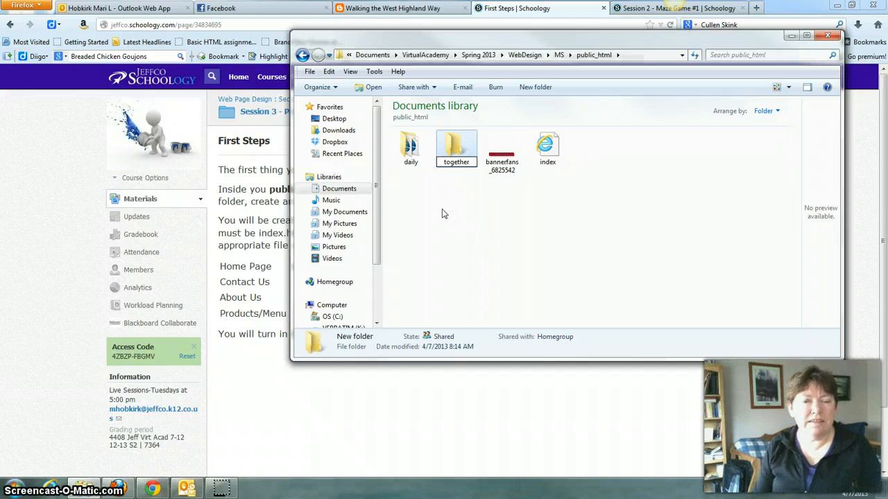
click(495, 241)
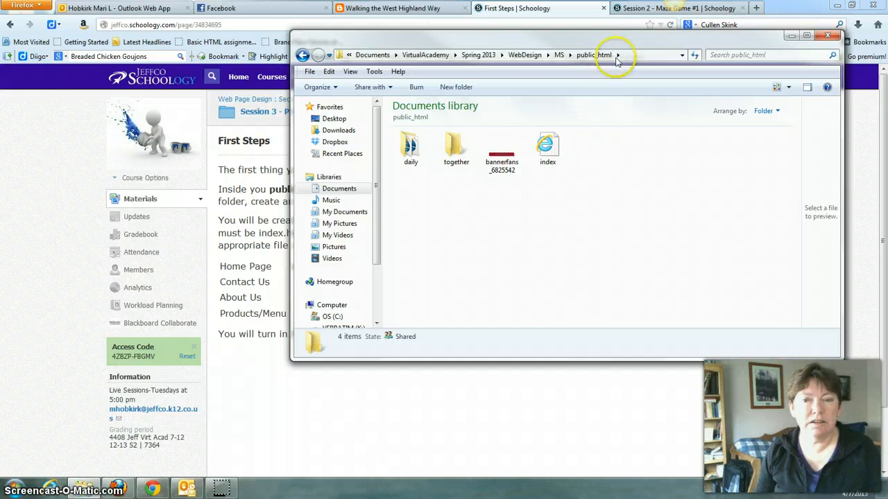
Reposition the folder window to expose the instructions and create a folder named images inside the together folder.
drag(606, 43, 628, 38)
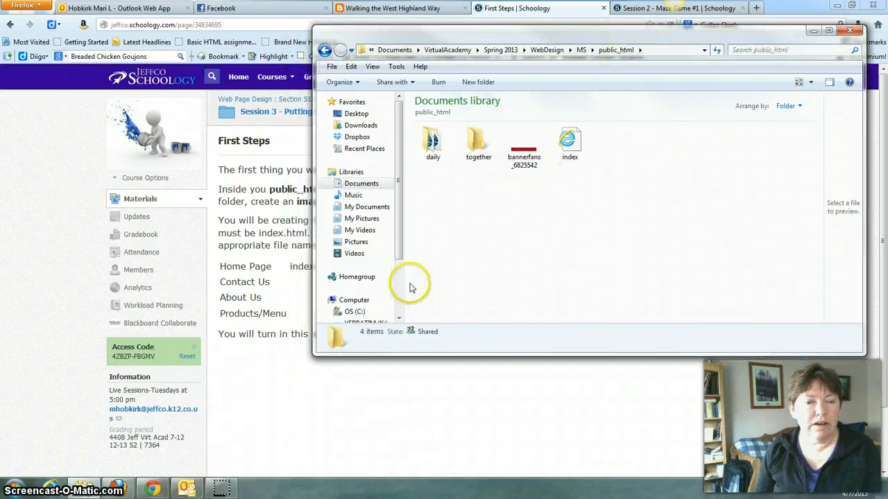
drag(530, 33, 446, 312)
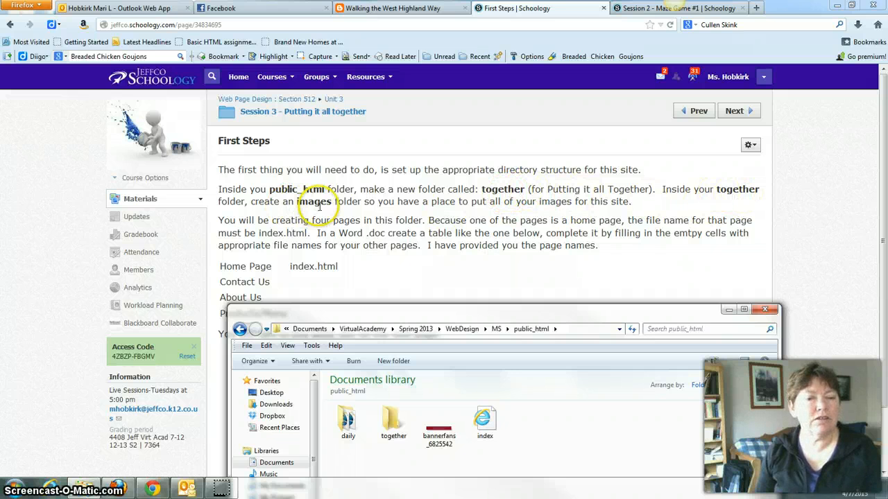
drag(433, 318, 468, 230)
double_click(425, 336)
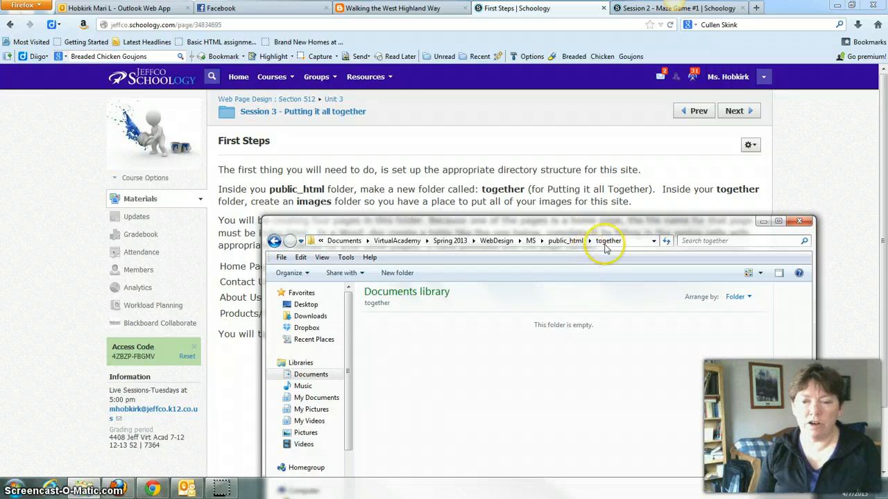
right_click(437, 334)
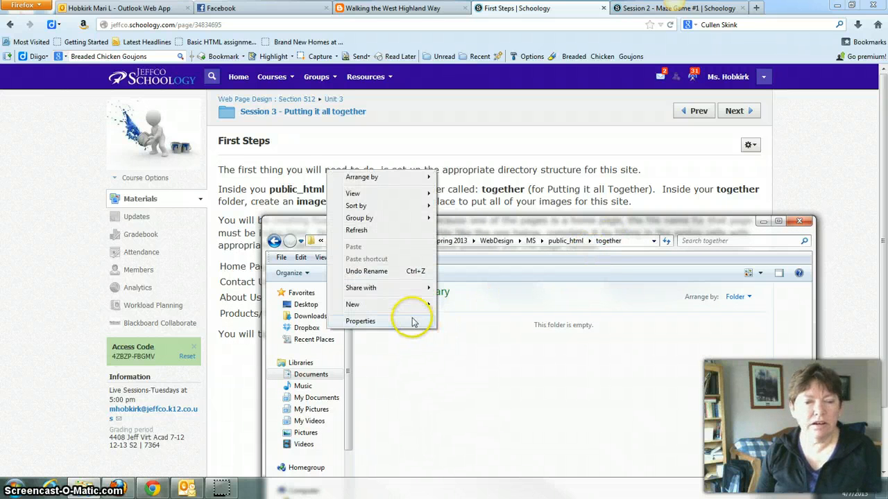
mouse_move(396, 312)
click(302, 306)
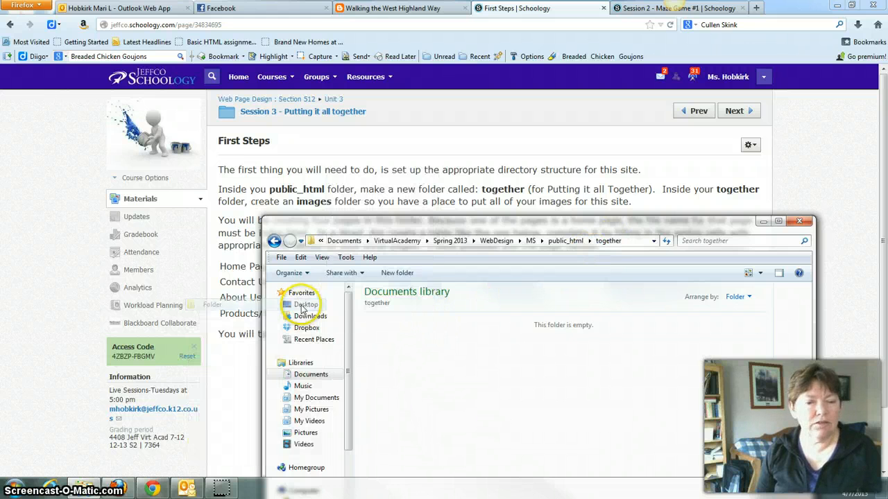
text(images)
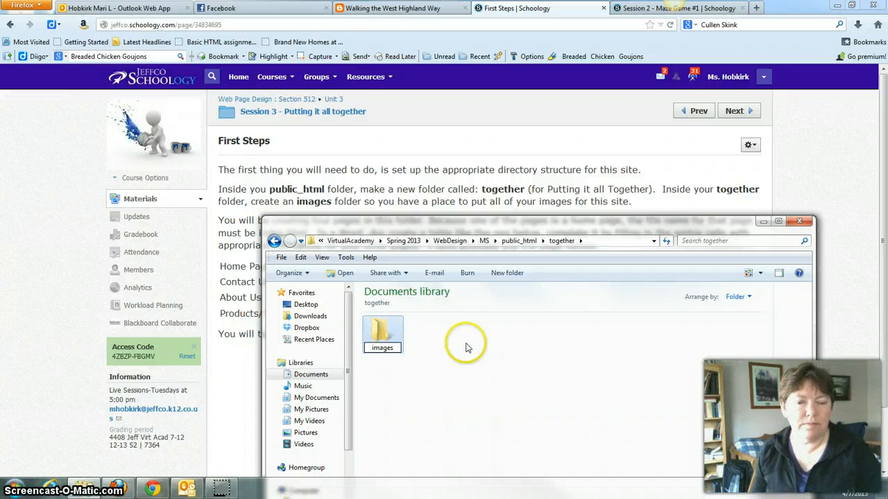
click(467, 345)
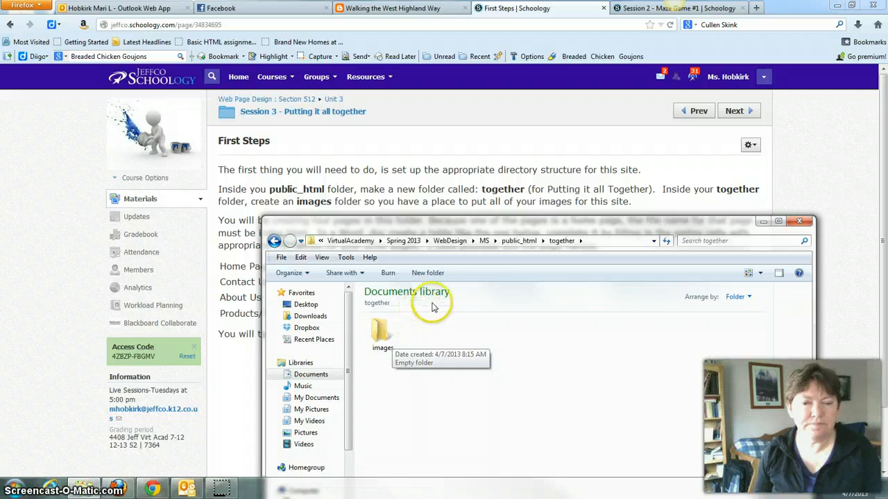
Return to the First Steps page in the browser and review the table of page names, highlighting the home page's file name.
drag(551, 221, 574, 286)
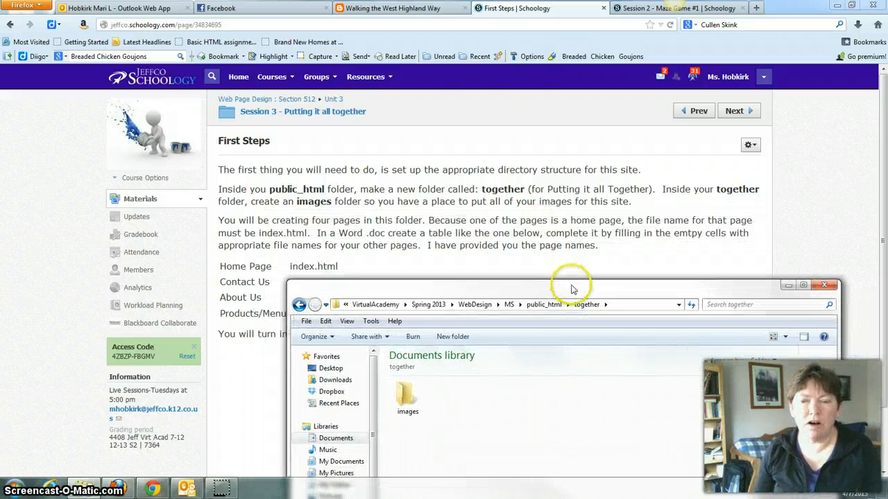
click(600, 241)
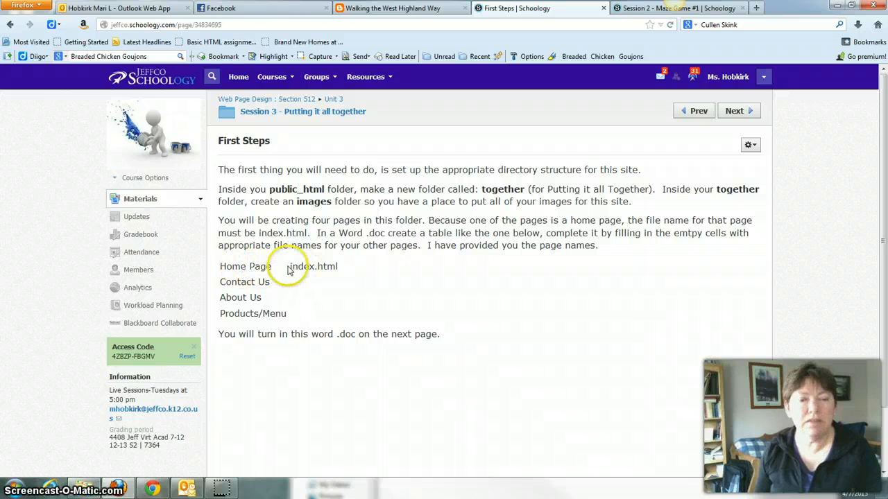
drag(290, 266, 341, 268)
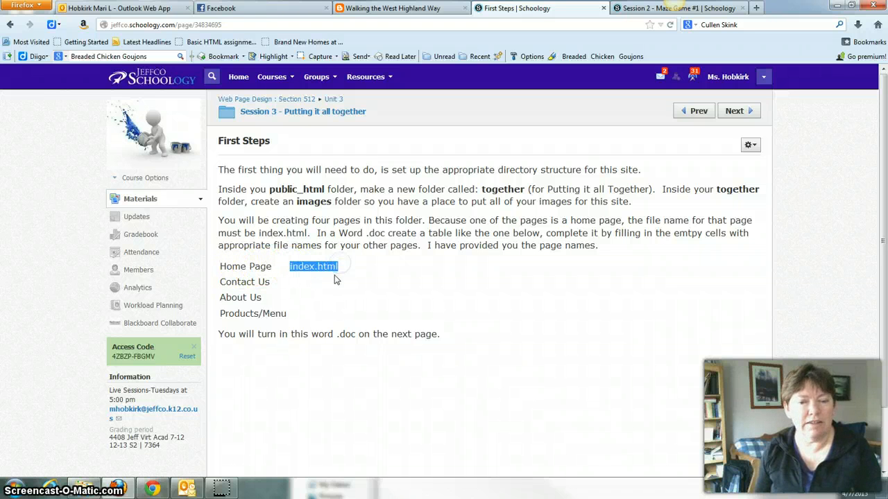
click(277, 287)
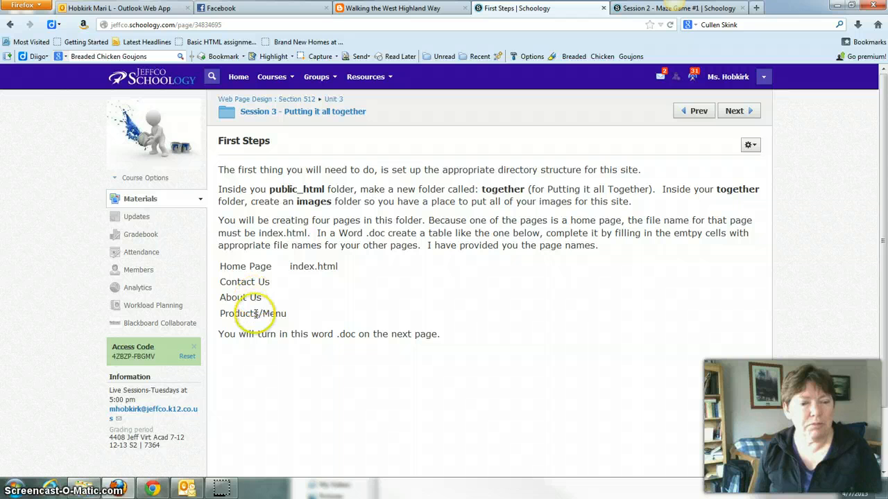
In a new Microsoft Word document, insert a table with two columns and three rows and enter Page Name in its first cell.
click(15, 487)
click(70, 272)
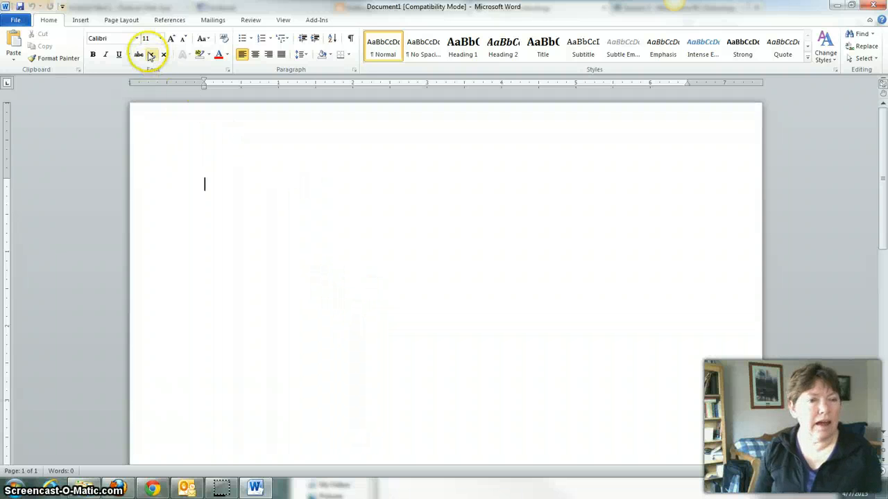
click(81, 21)
click(88, 46)
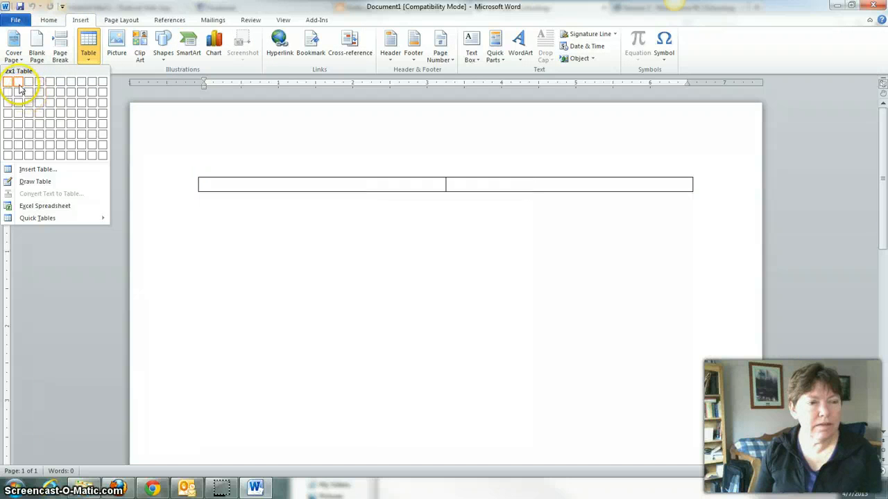
click(18, 104)
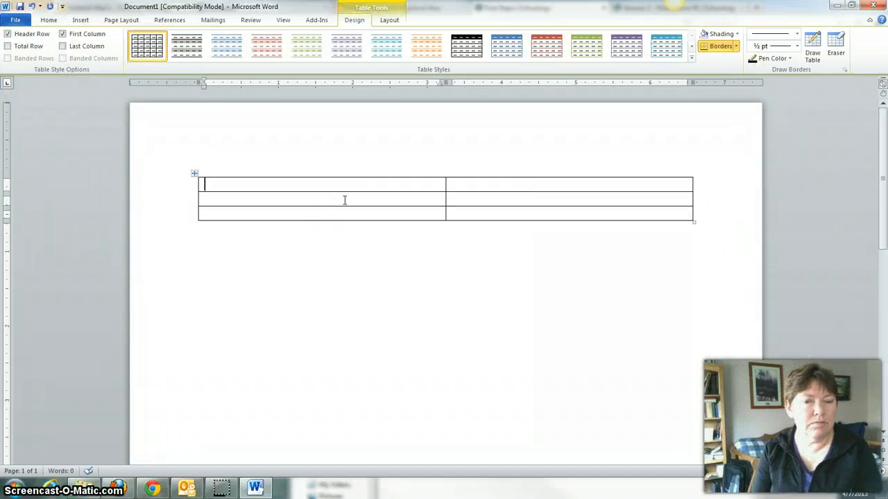
text(Page Name)
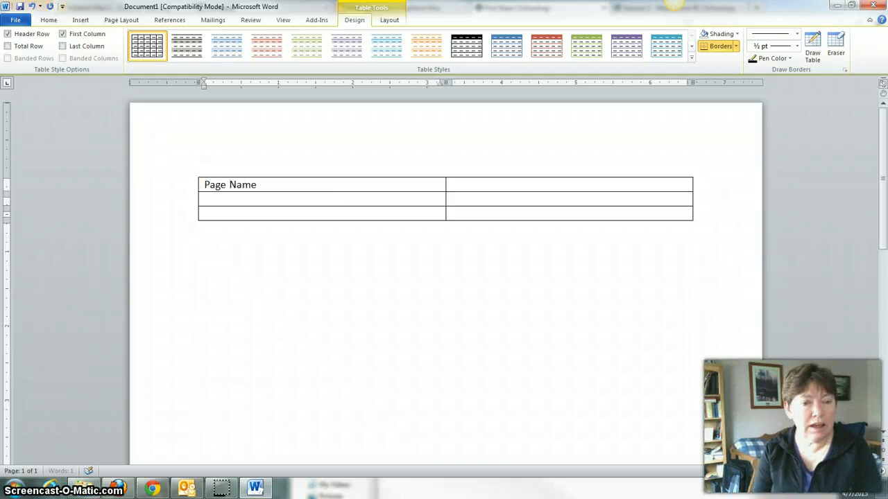
Enter File Name as the second column heading and fill the row below with Home and Index.html.
key(Tab)
text(Fi)
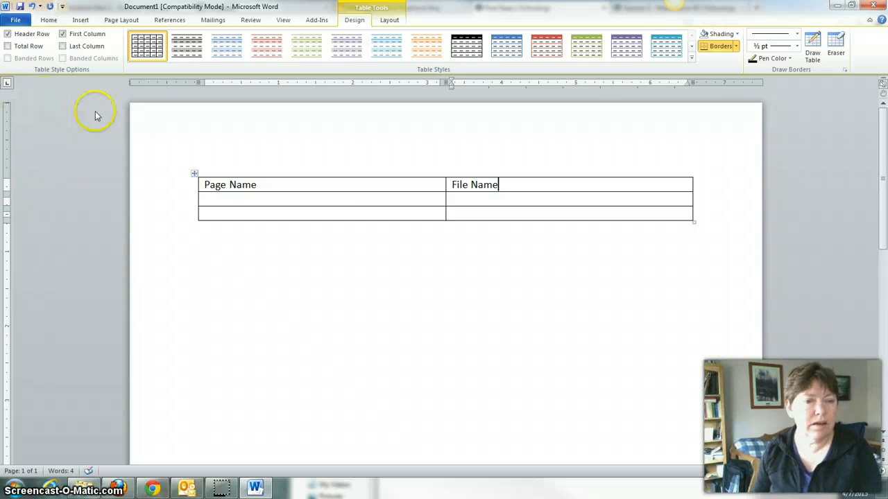
click(224, 201)
text(Home)
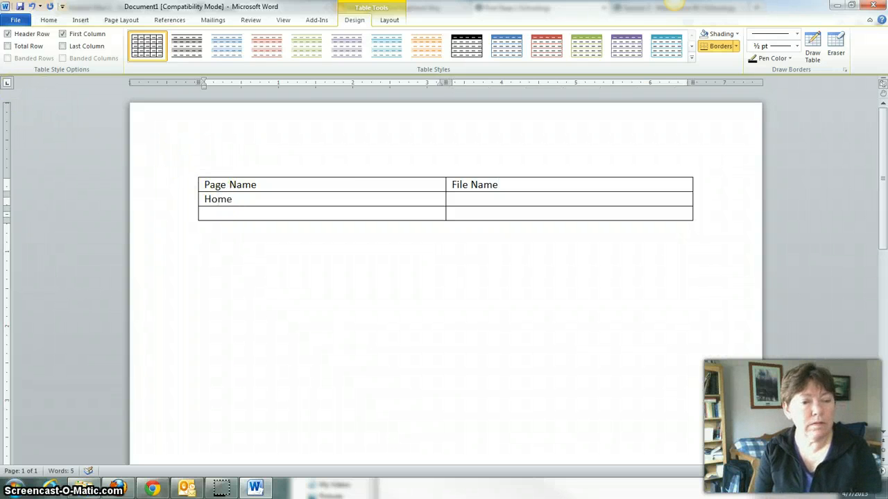
key(Tab)
text(index.h)
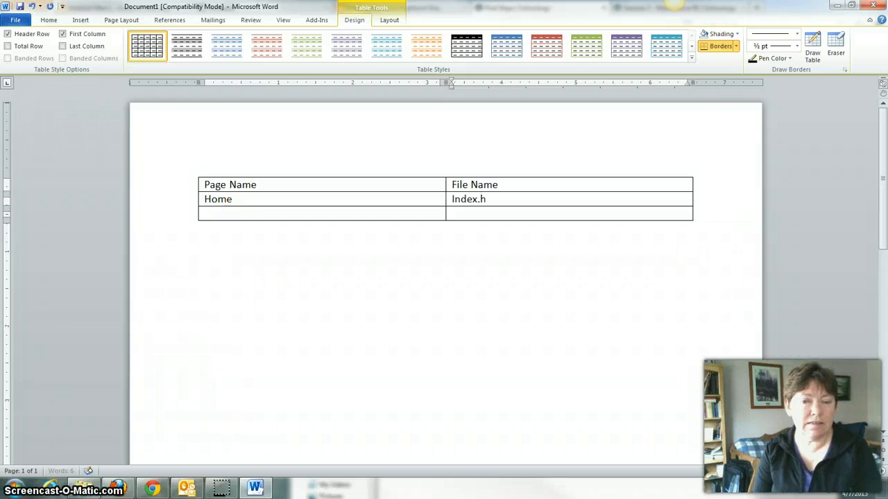
text(tml)
key(Tab)
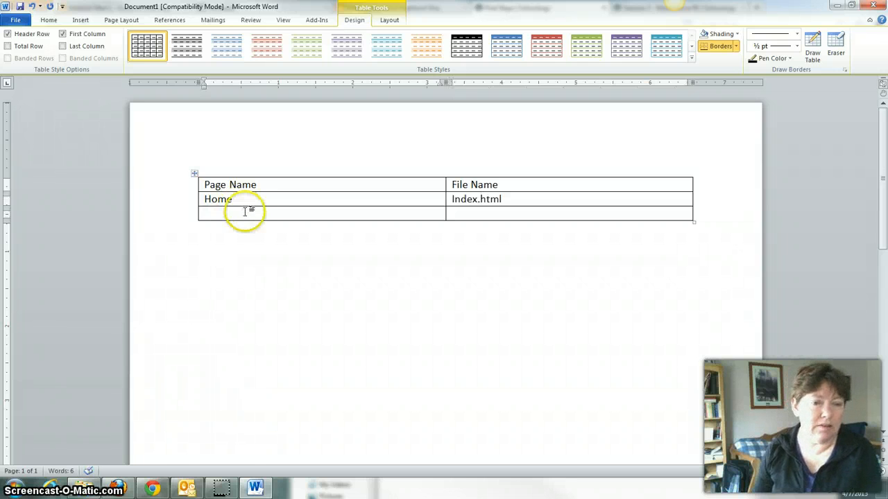
Insert two more rows below the last row of the table.
right_click(246, 212)
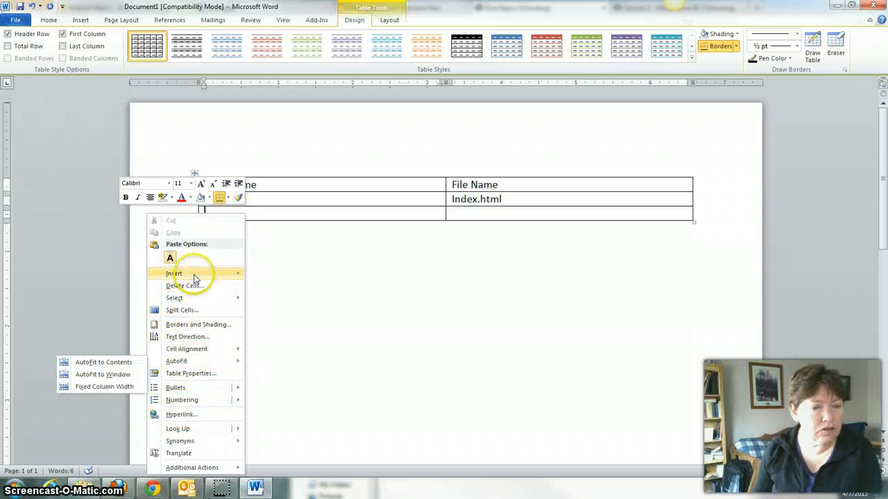
mouse_move(243, 278)
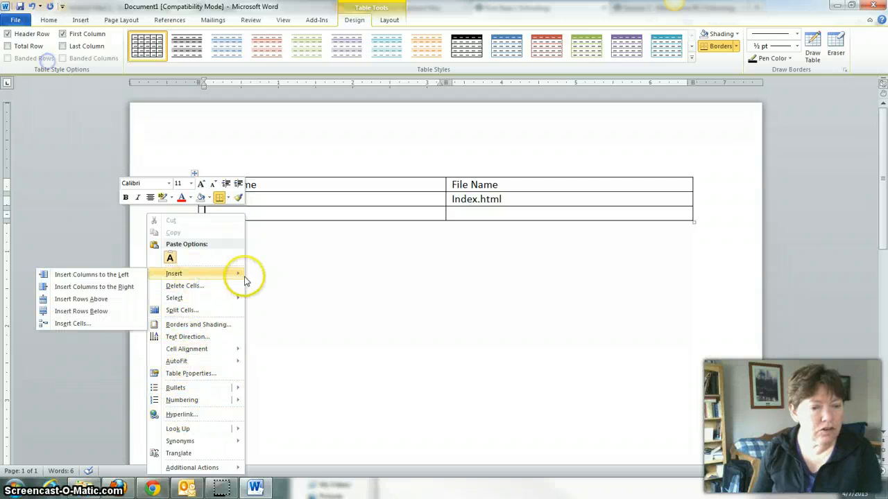
click(97, 312)
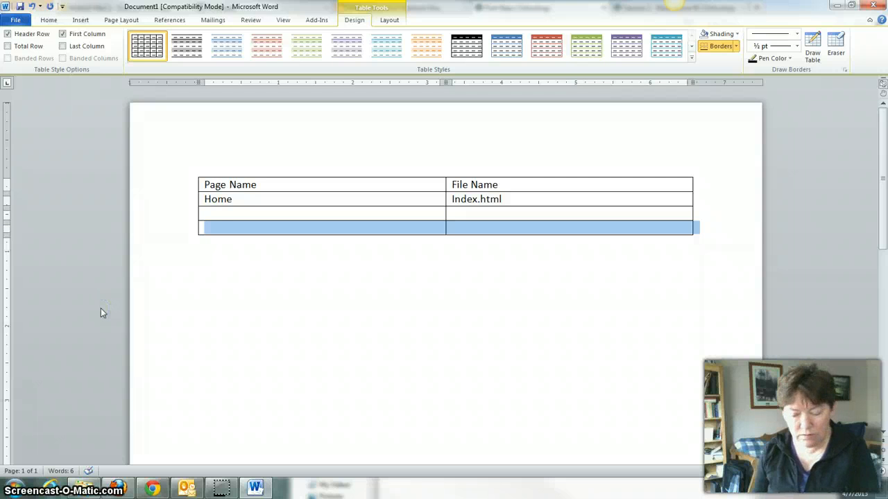
key(F4)
Check the remaining page names on the First Steps page in the browser and enter Contact Us in Word below Home.
click(222, 212)
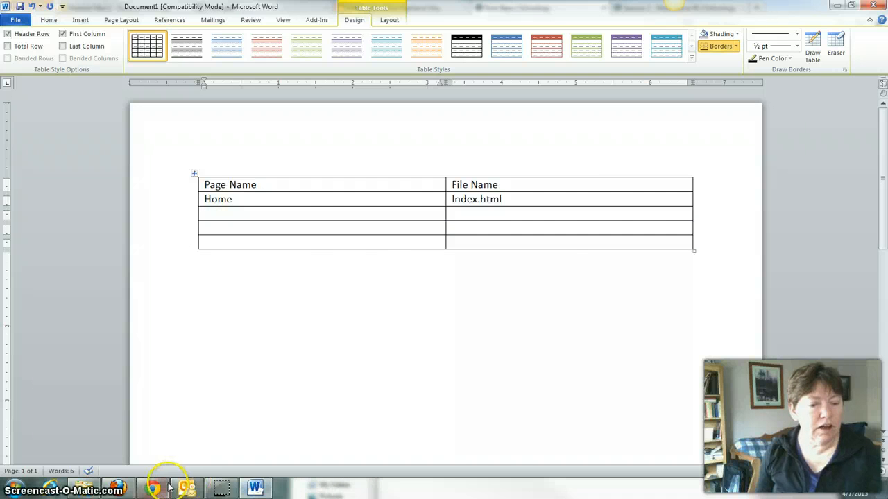
click(130, 489)
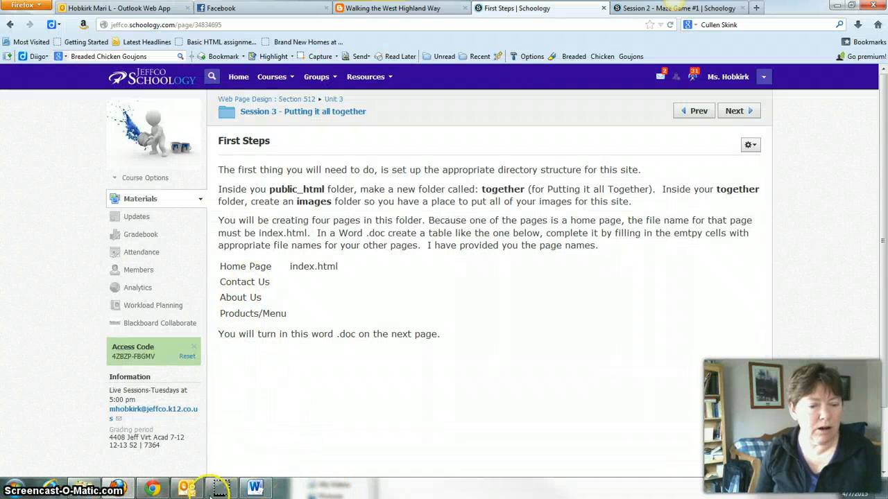
click(255, 488)
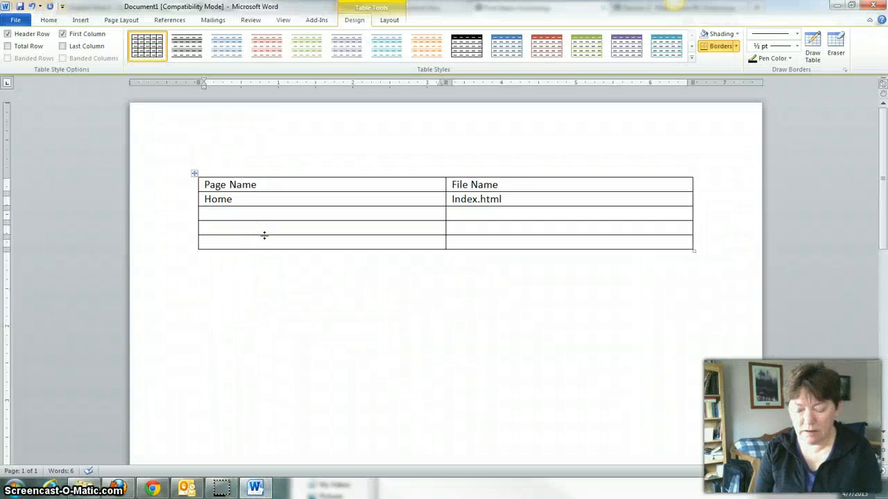
text(Cont)
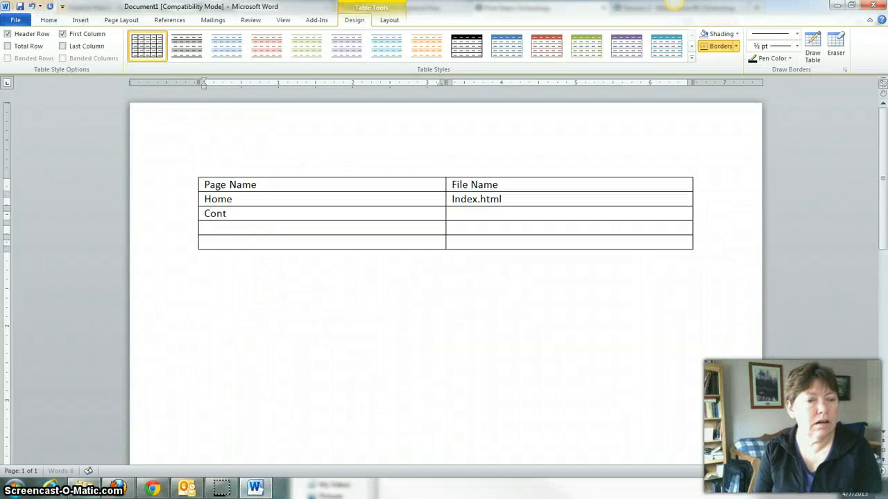
text(actu)
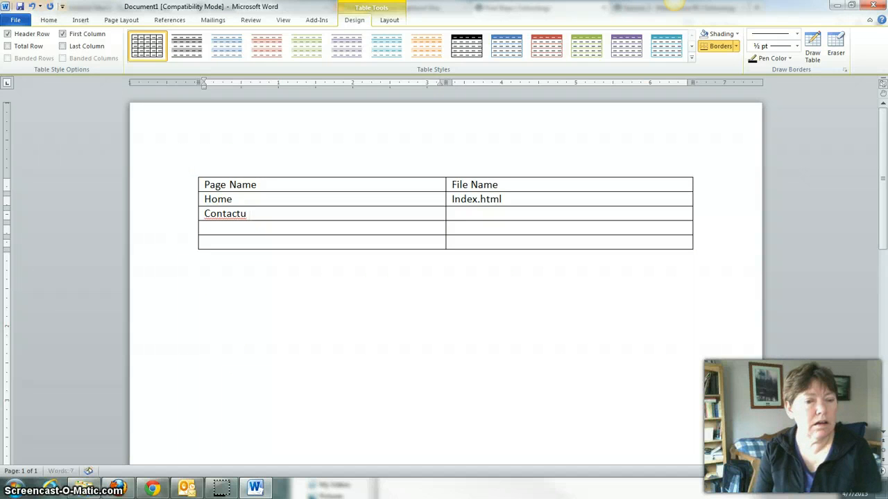
key(BackSpace)
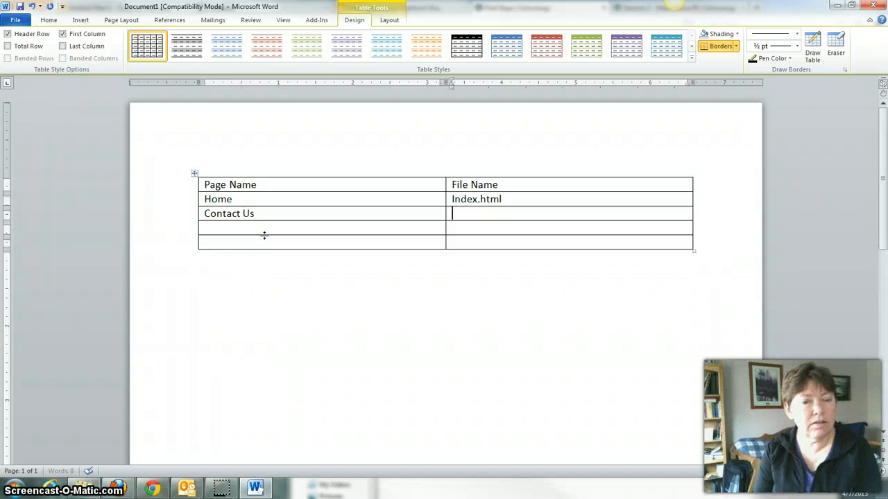
Enter About Us and Products or Menu as the page names in the last two rows.
click(264, 234)
text(Ab)
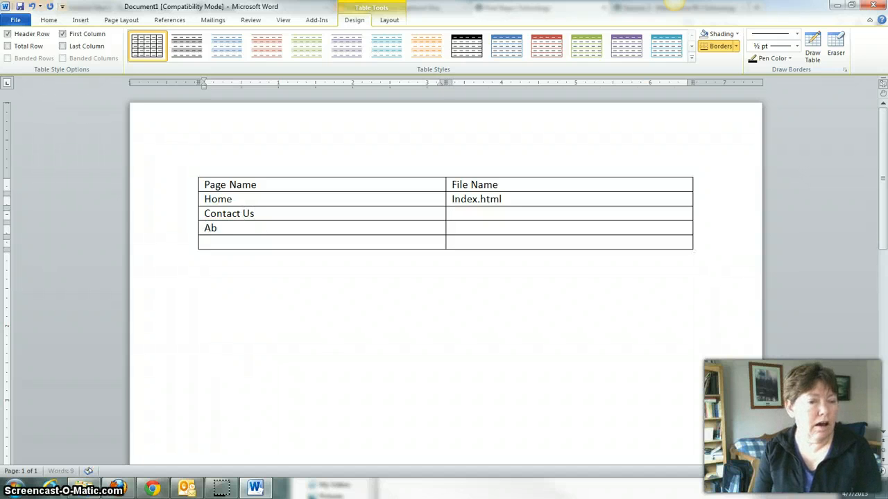
text(out Us)
key(Tab)
key(Tab)
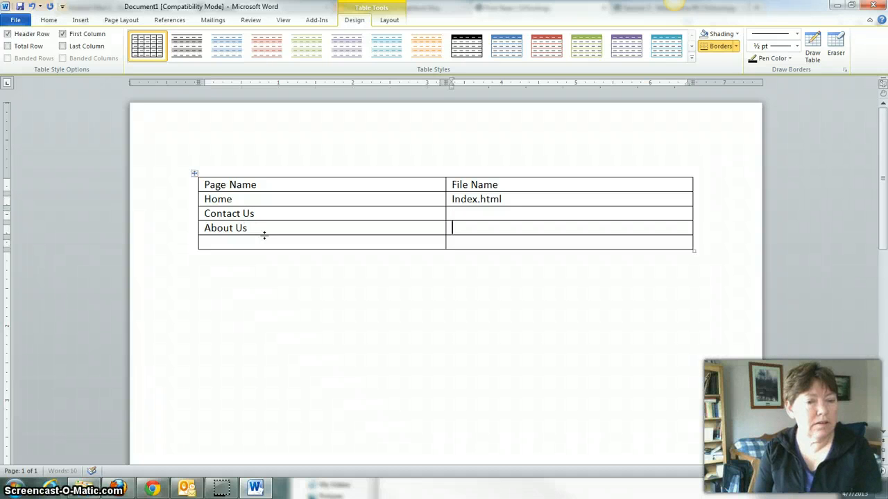
text(Prod)
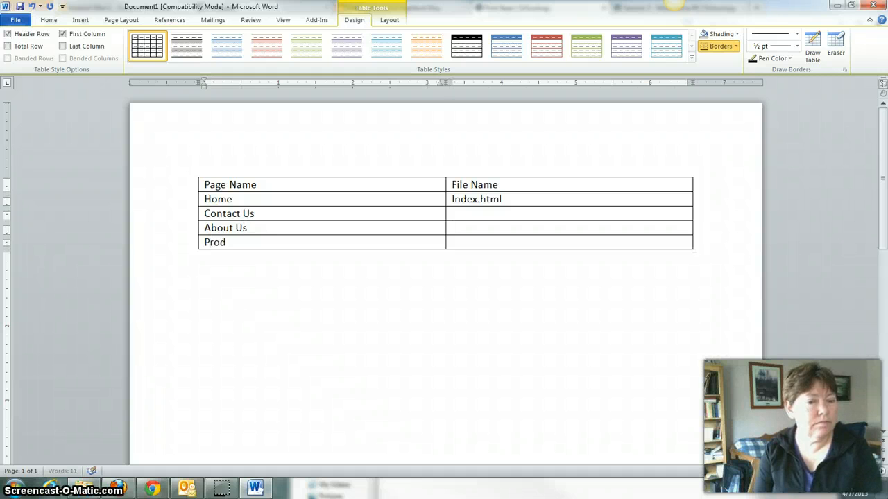
text(ucts )
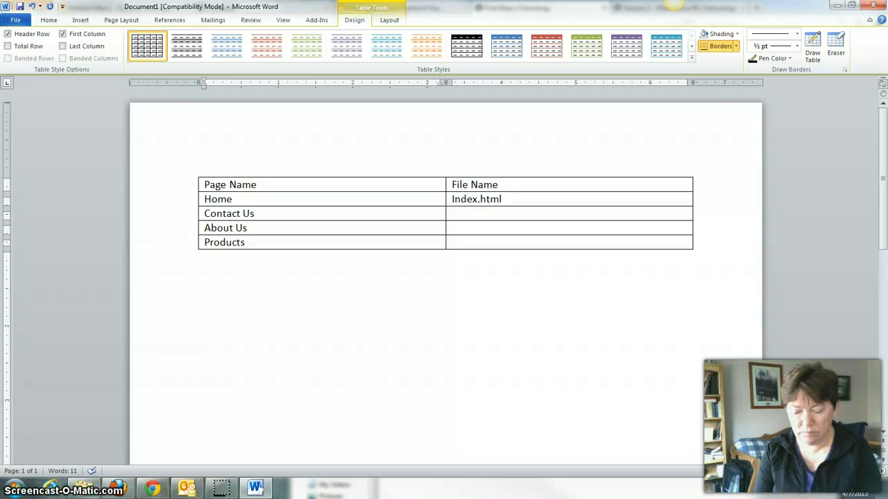
text(or Menu)
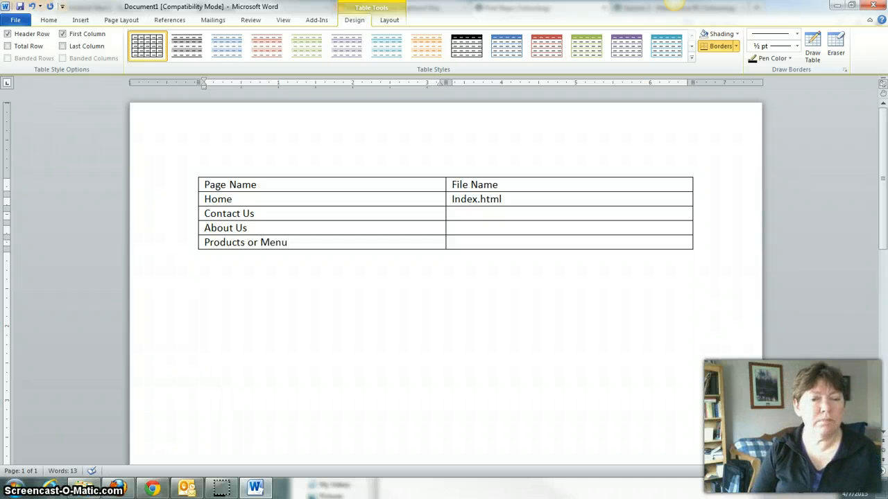
Change the first letter of the home page's file name to lowercase so it reads index.html.
click(480, 215)
click(453, 200)
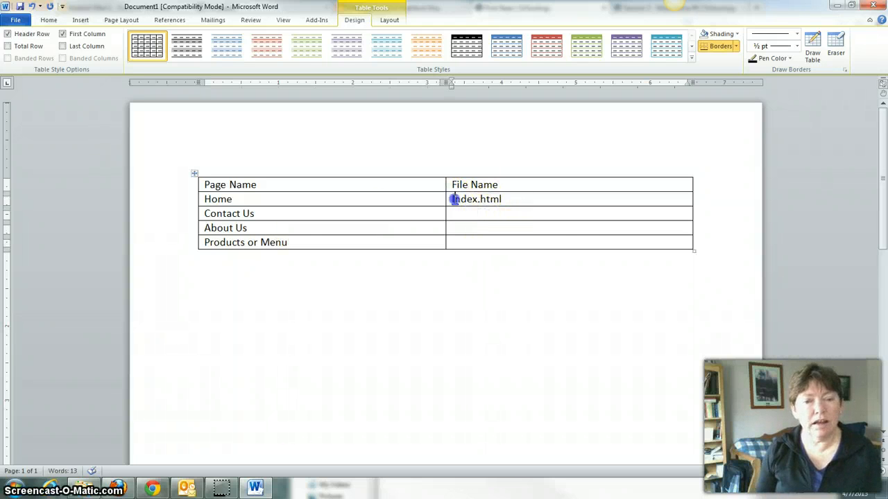
key(Delete)
text(i)
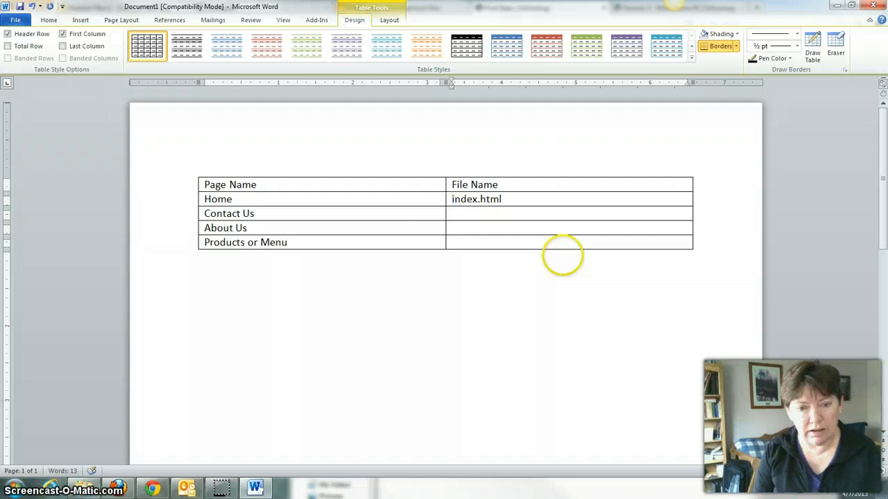
Enter contact.html, all in lowercase, as the file name for the Contact Us page.
click(478, 214)
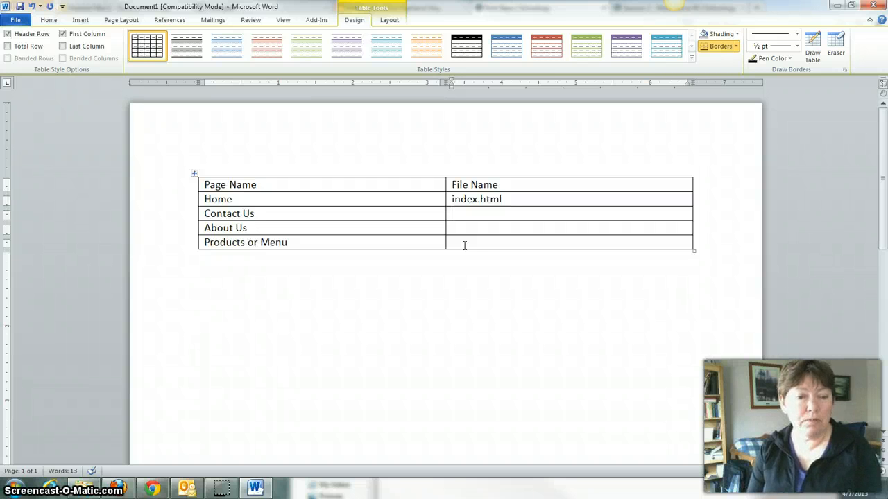
text(contact.)
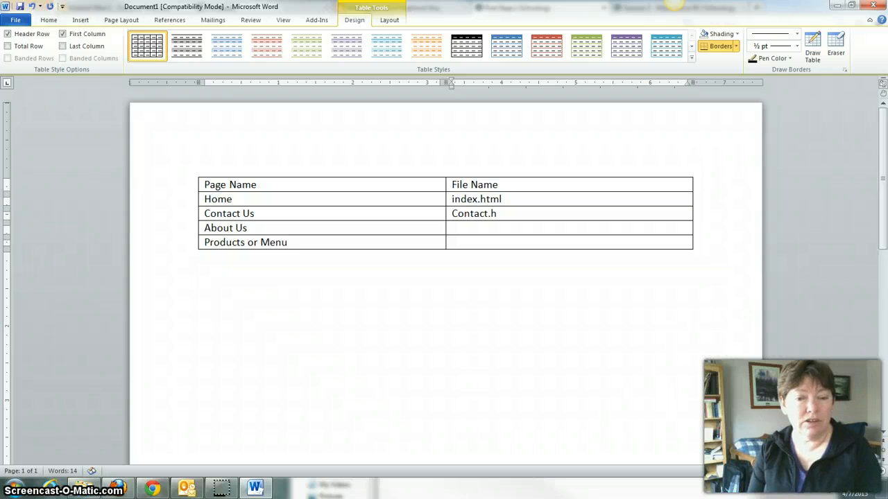
text(html)
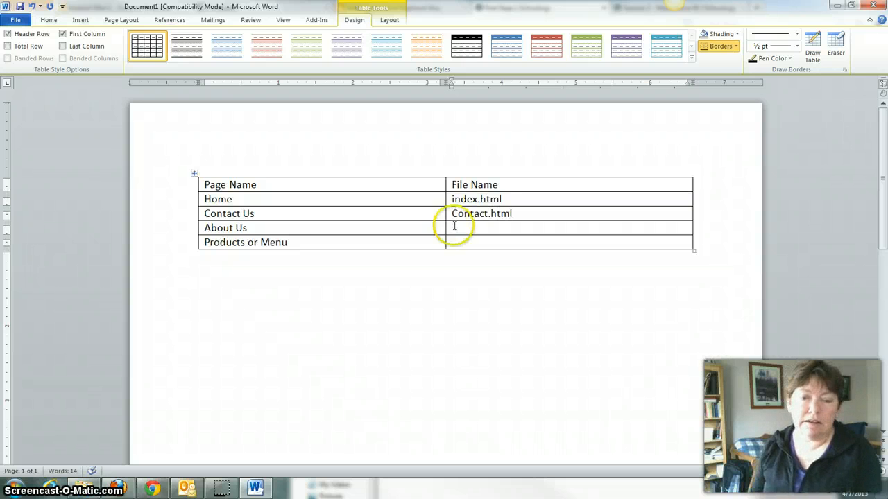
click(452, 214)
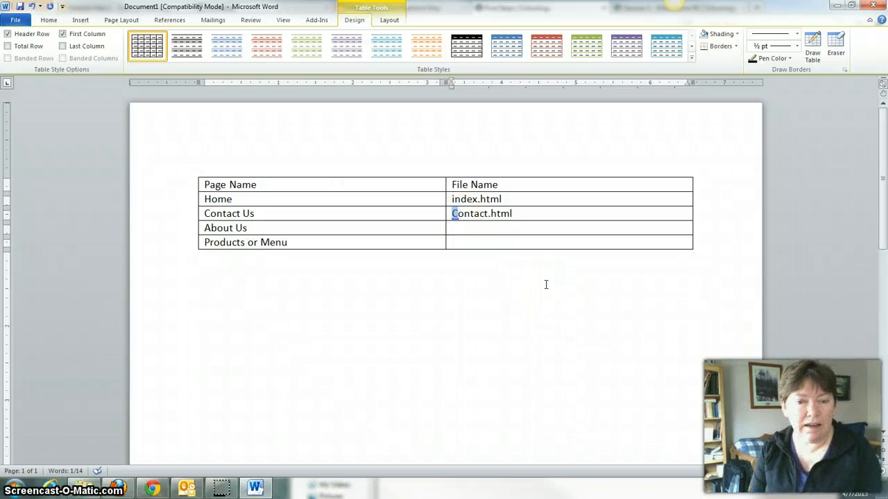
text(c)
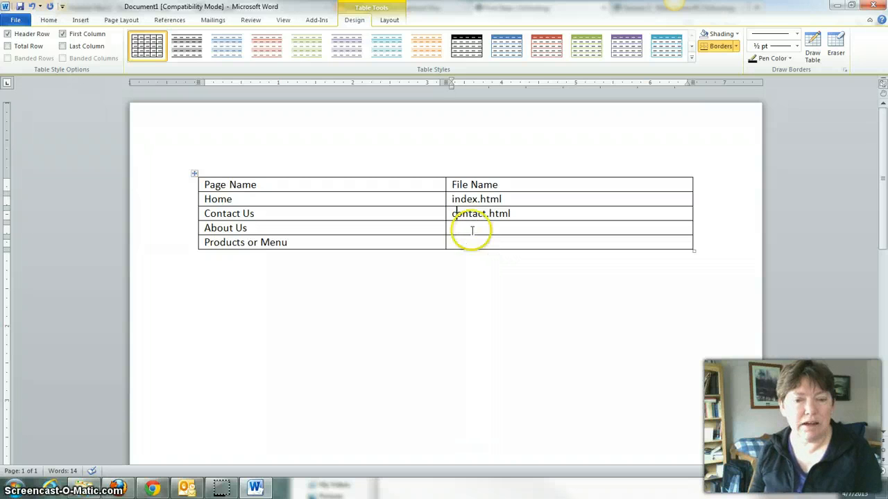
Enter about.html, all in lowercase, as the file name for the About Us page.
click(471, 229)
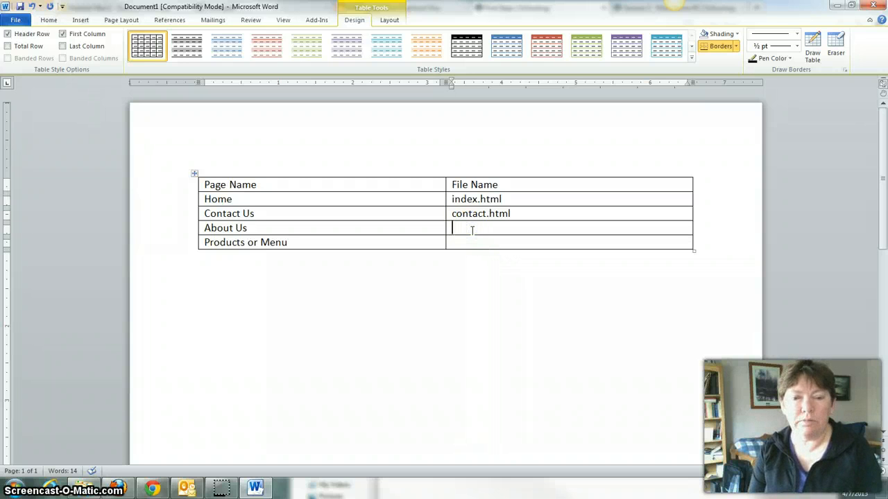
text(abou)
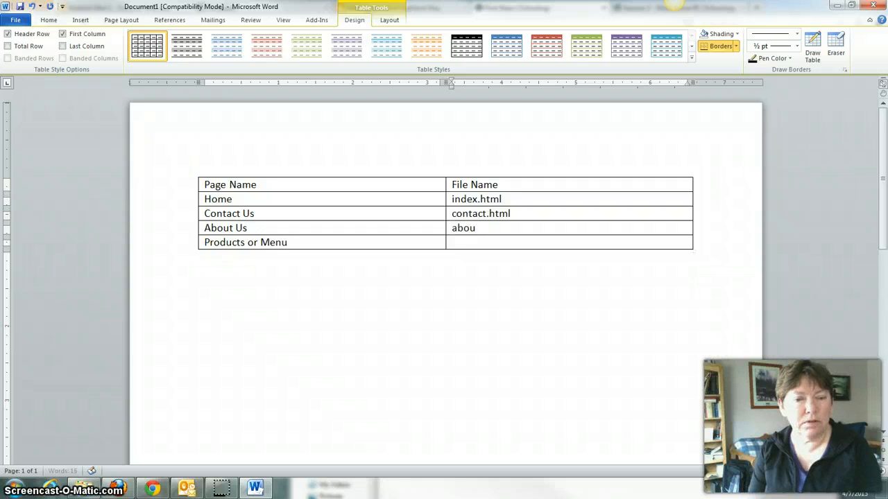
text(t.html)
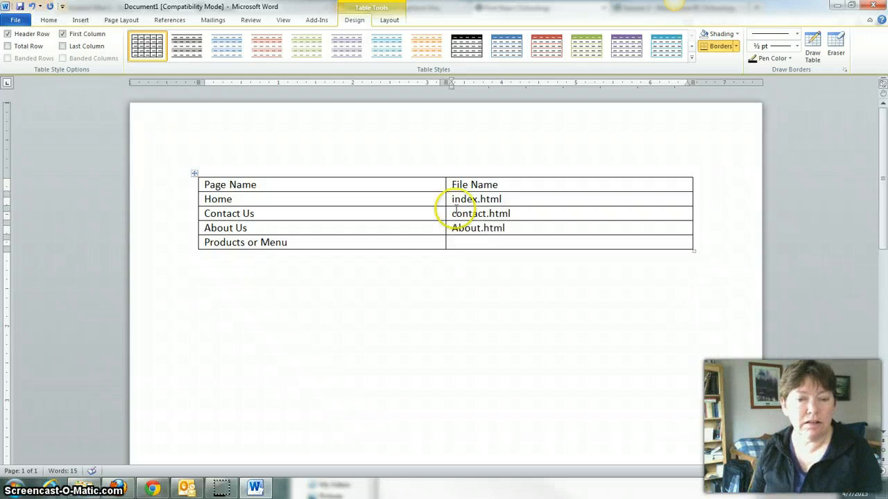
drag(452, 230, 459, 229)
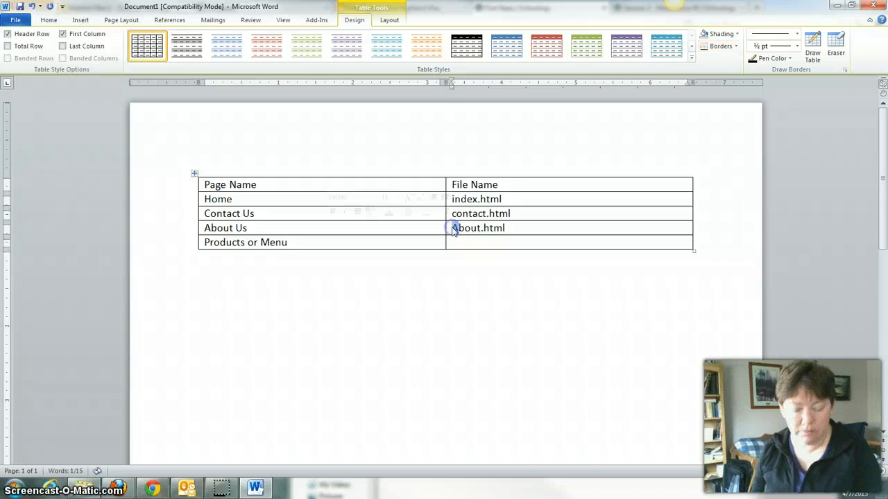
text(a)
Enter Products.html or menu.html as the file name for the Products or Menu page.
click(471, 242)
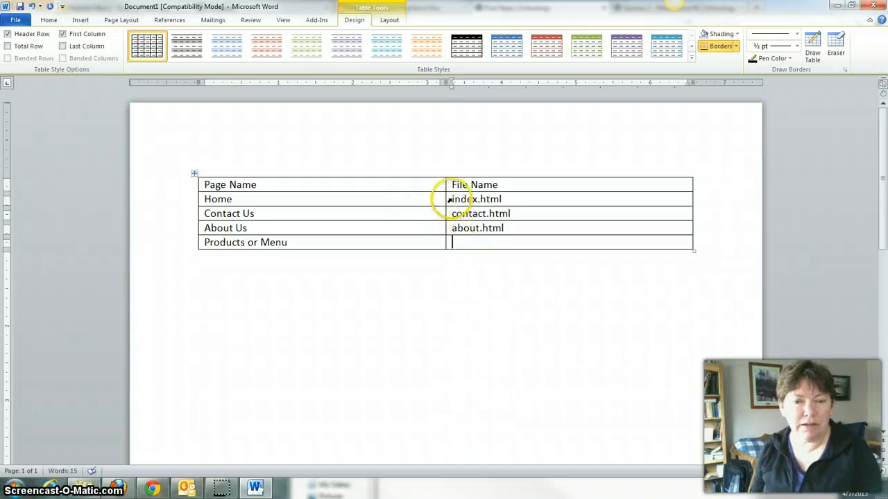
click(461, 243)
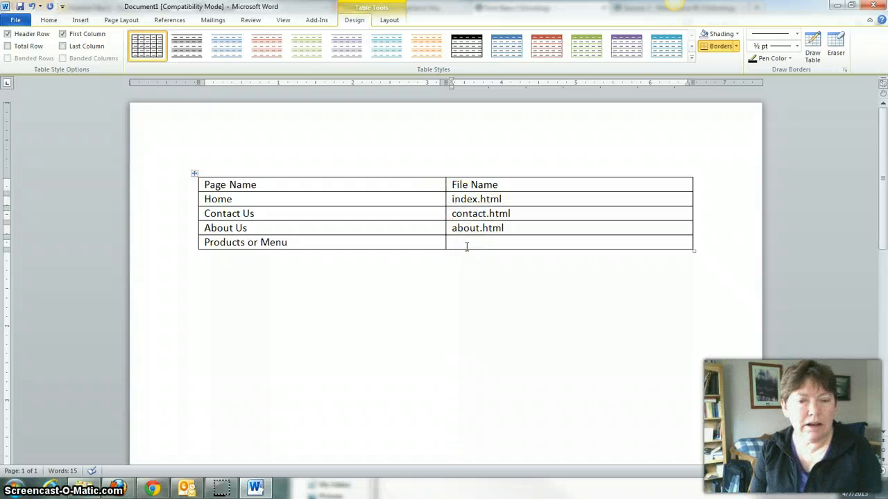
text(prod)
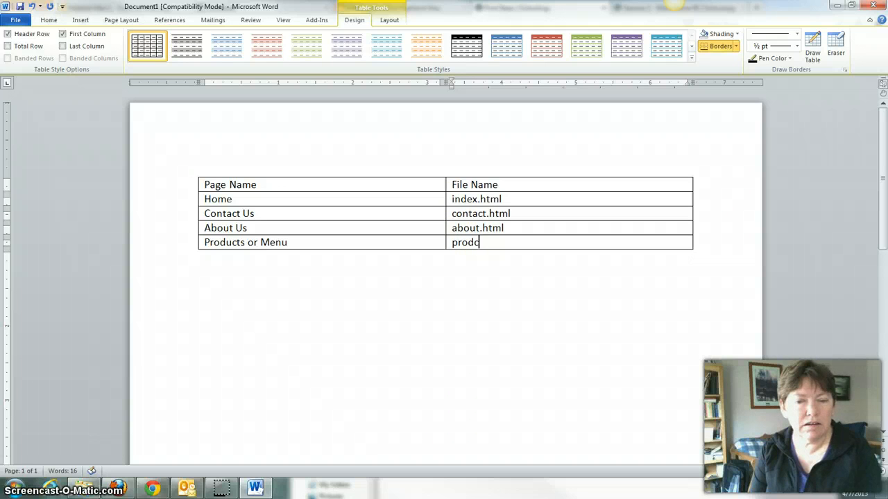
text(ucts.html)
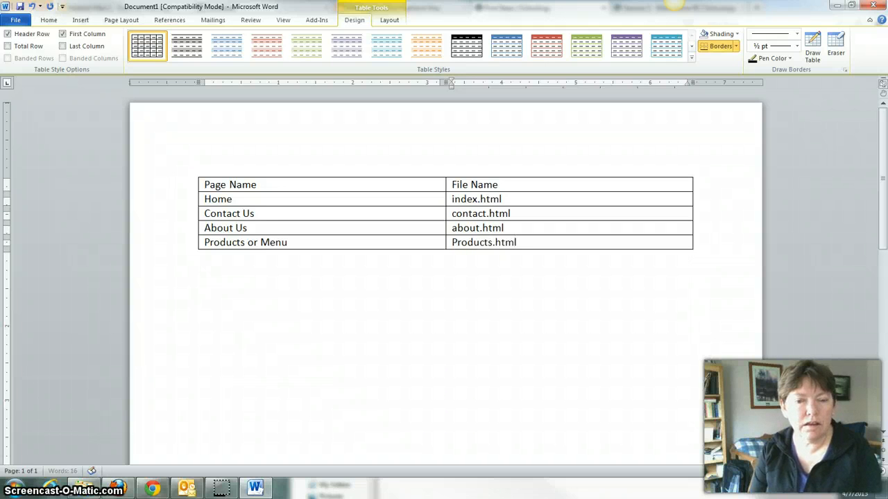
text( or menu)
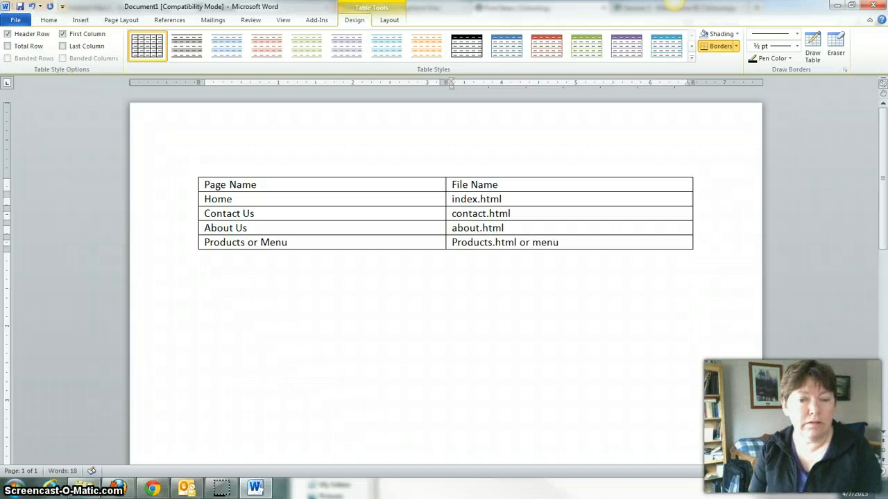
text(.html)
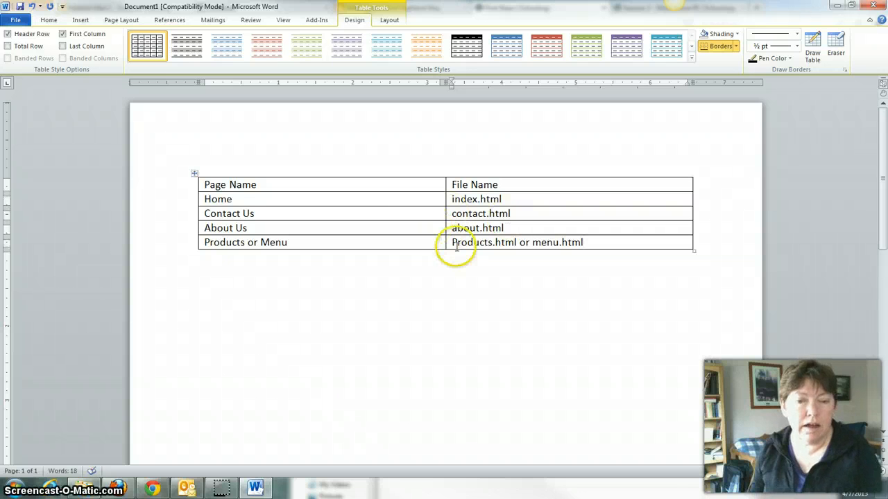
Change the first letter of the Products or Menu page's file name to lowercase so it reads products.html or menu.html.
click(454, 243)
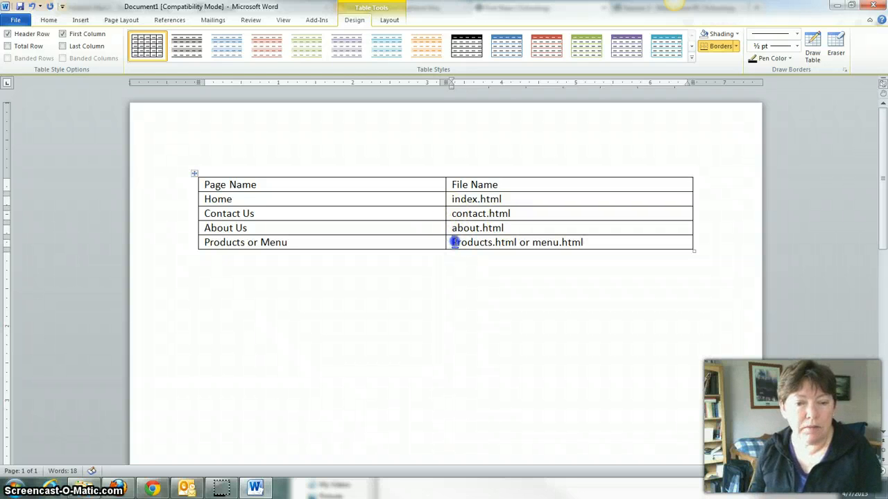
drag(453, 243, 458, 243)
text(p)
click(416, 219)
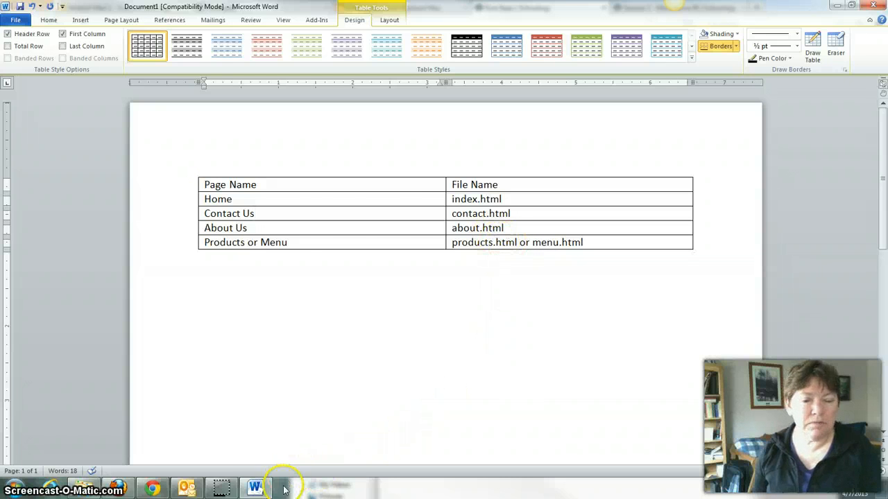
Switch to Firefox and open the Second Step page from the Session 3 - Putting it all together folder to read its banner instructions.
click(116, 489)
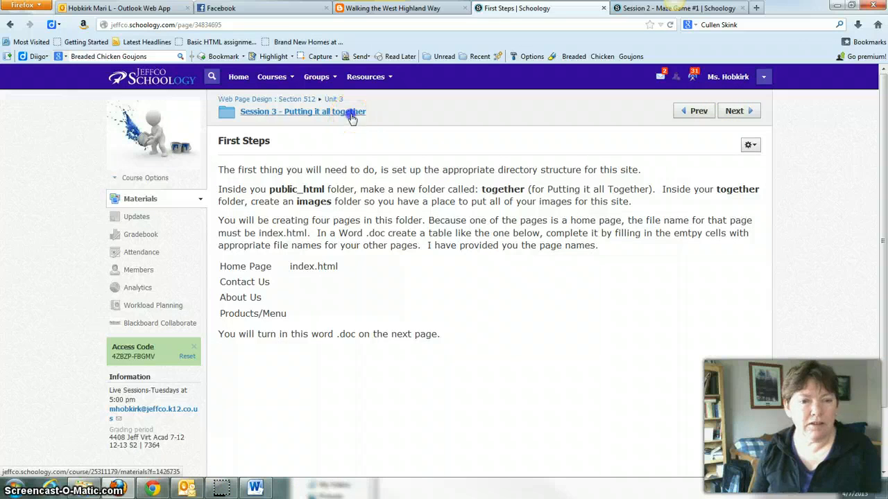
click(349, 112)
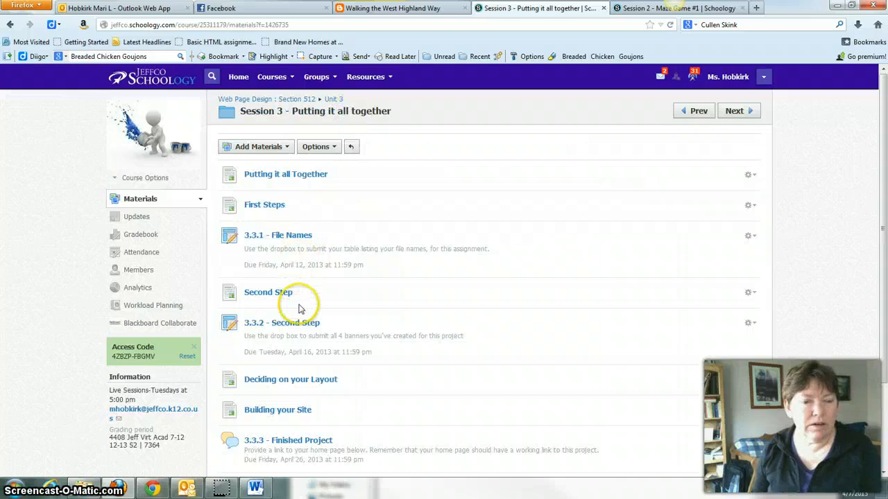
scroll(298, 306, down, 2)
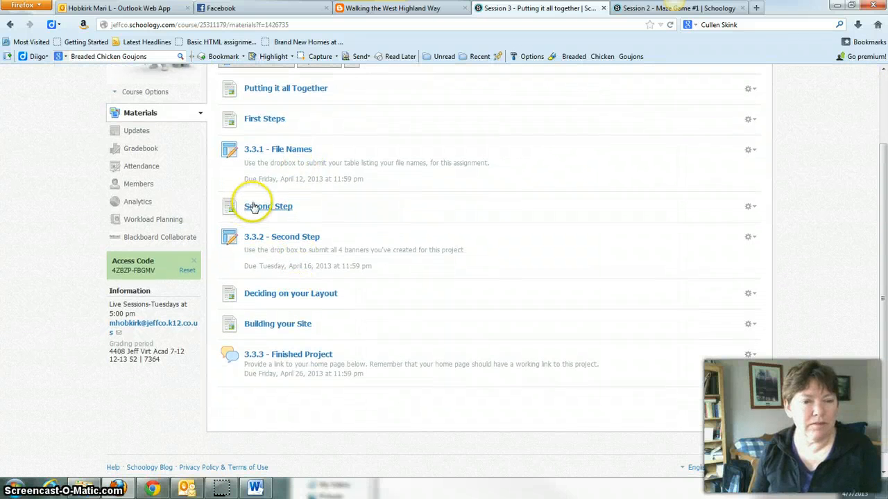
click(249, 206)
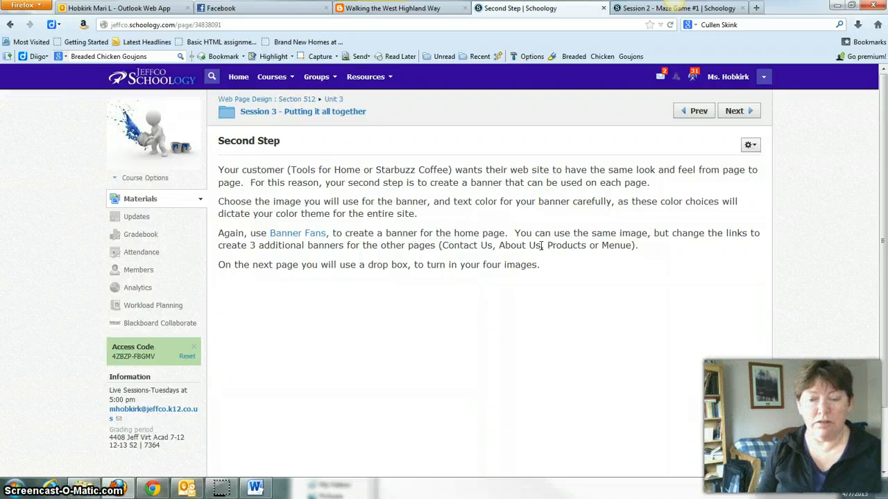
click(631, 247)
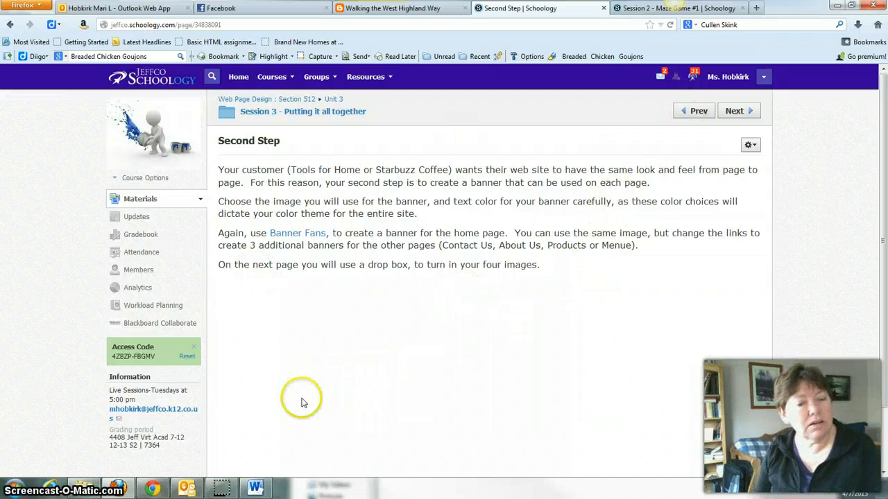
mouse_move(222, 490)
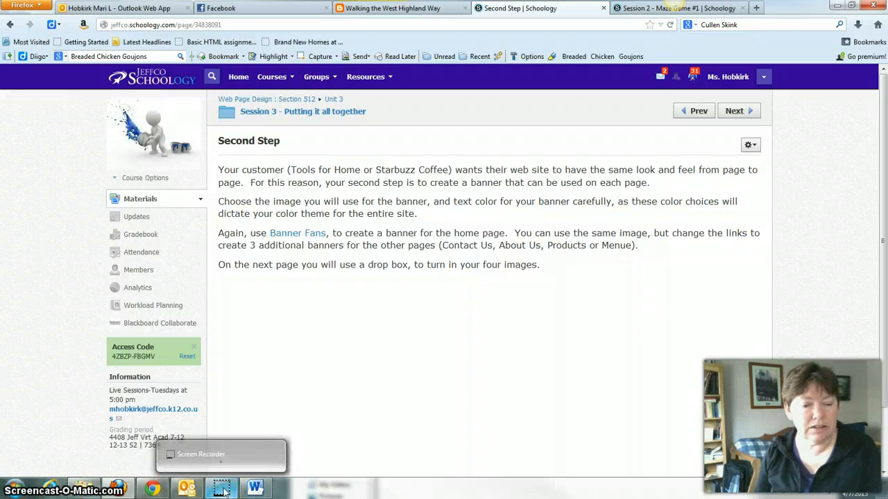